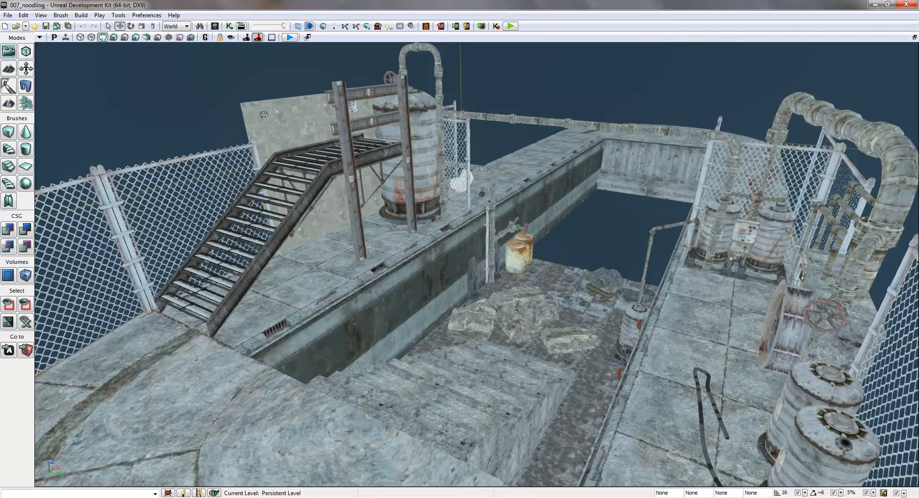
Step: Delete the ExponentialHeightFog actor from the level
{"action": "right_click_drag", "start_coordinate": [534, 326], "coordinate": [567, 108]}
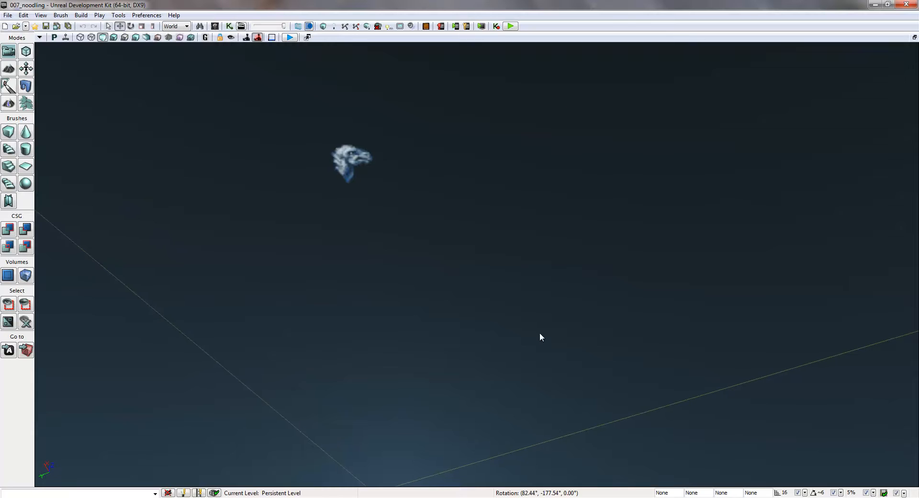
{"action": "left_click", "coordinate": [348, 159]}
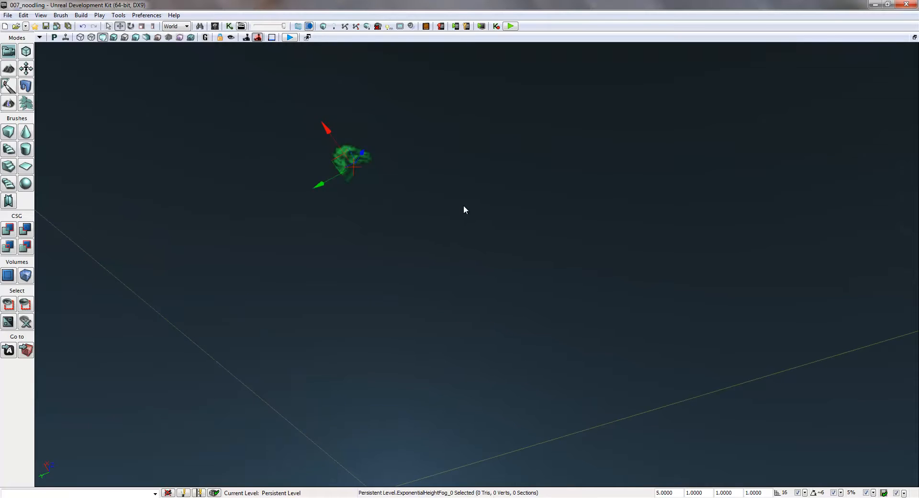
{"action": "key", "text": "Delete"}
Step: Delete the actor whose icon floats just outside the platform's rounded, fenced end
{"action": "right_click_drag", "start_coordinate": [427, 207], "coordinate": [351, 414]}
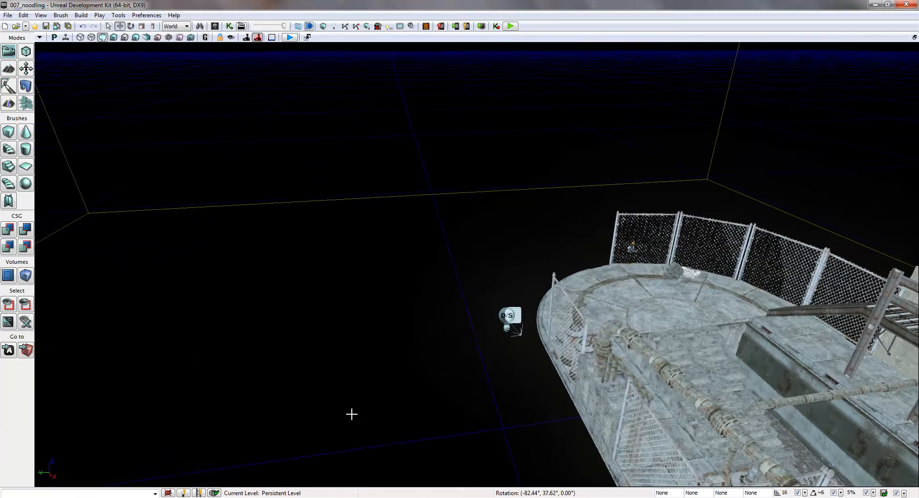
{"action": "left_click", "coordinate": [509, 317]}
{"action": "key", "text": "Delete"}
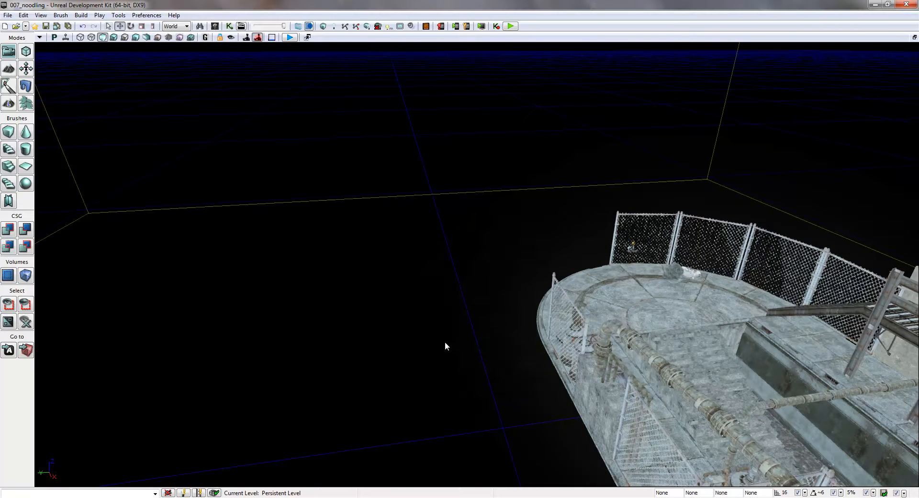
Step: Find PointLight_0 in the scene's actor list, delete it from the level and close the list
{"action": "right_click_drag", "start_coordinate": [398, 296], "coordinate": [240, 241]}
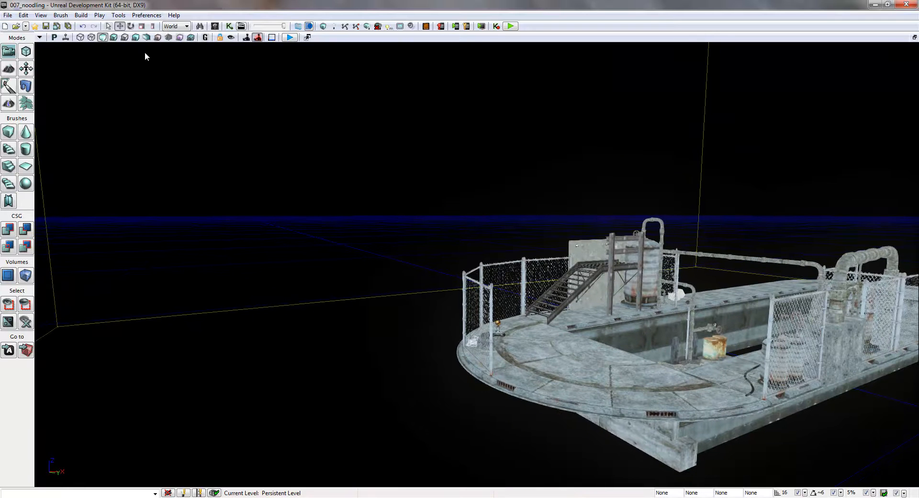
{"action": "left_click", "coordinate": [215, 26]}
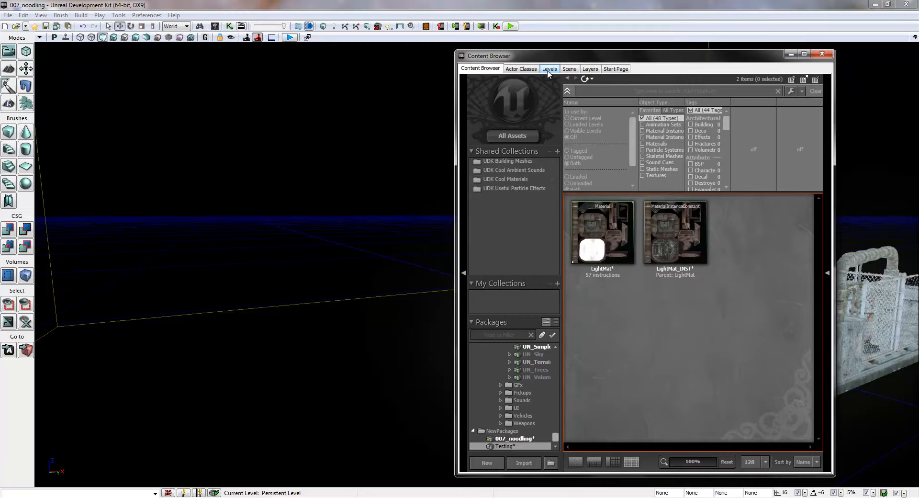
{"action": "left_click", "coordinate": [569, 69]}
{"action": "left_click_drag", "start_coordinate": [587, 59], "coordinate": [402, 37]}
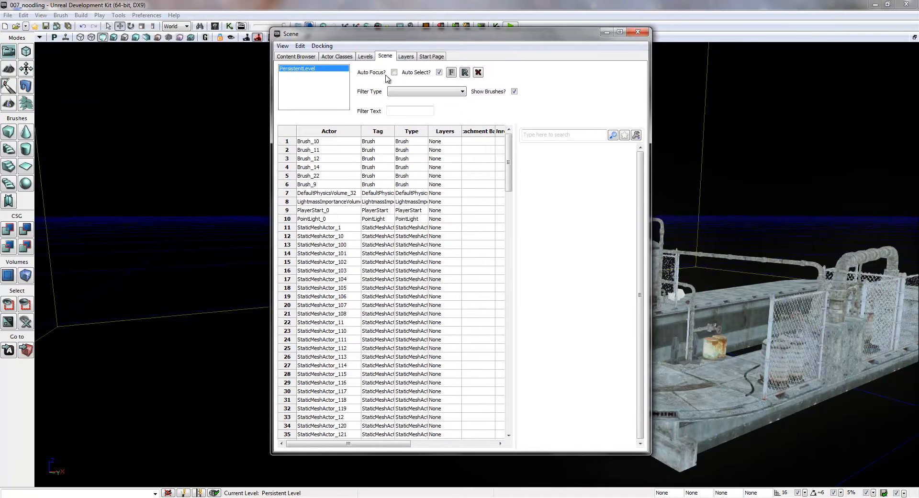
{"action": "left_click", "coordinate": [322, 221]}
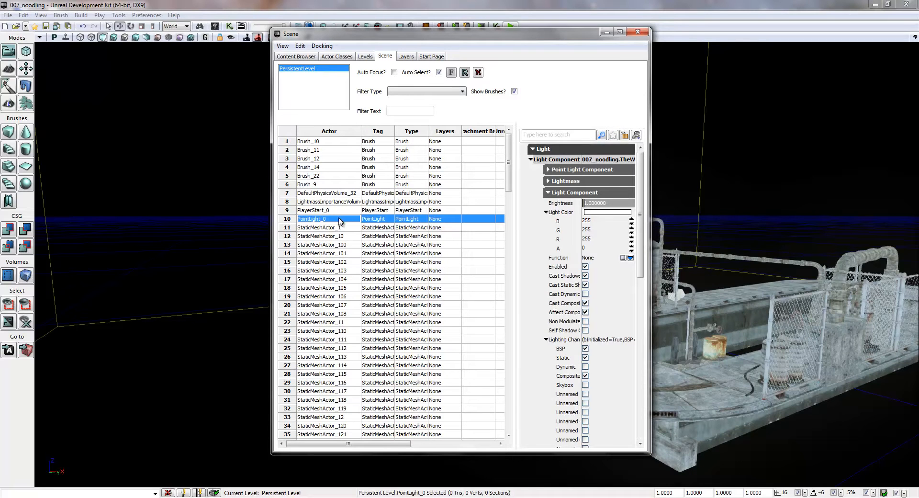
{"action": "right_click_drag", "start_coordinate": [750, 222], "coordinate": [467, 313]}
{"action": "right_click_drag", "start_coordinate": [847, 245], "coordinate": [804, 269]}
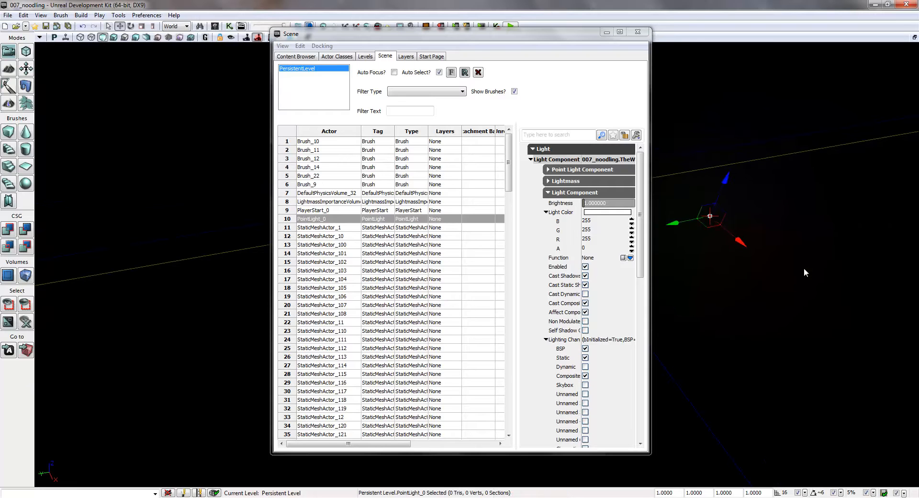
{"action": "key", "text": "Delete"}
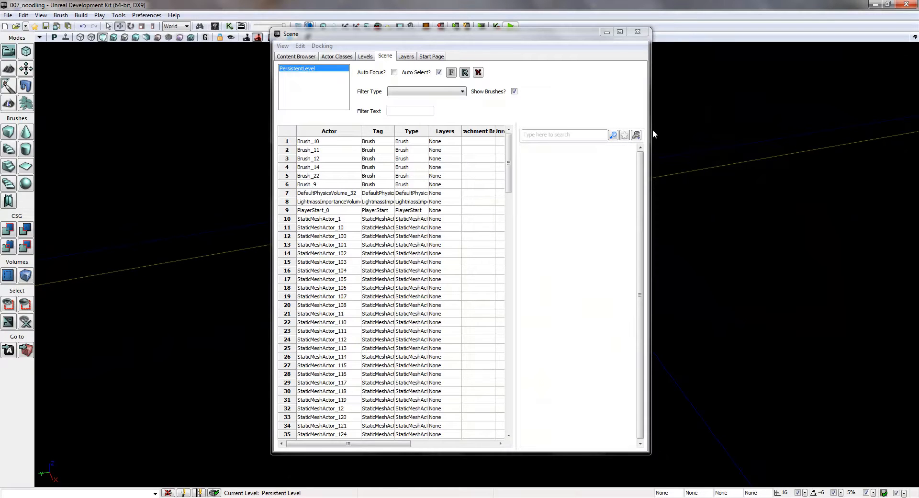
{"action": "left_click", "coordinate": [637, 32]}
Step: Reset the Default Post Process Settings in the World Properties' Rendering category to their defaults
{"action": "right_click_drag", "start_coordinate": [644, 127], "coordinate": [243, 180]}
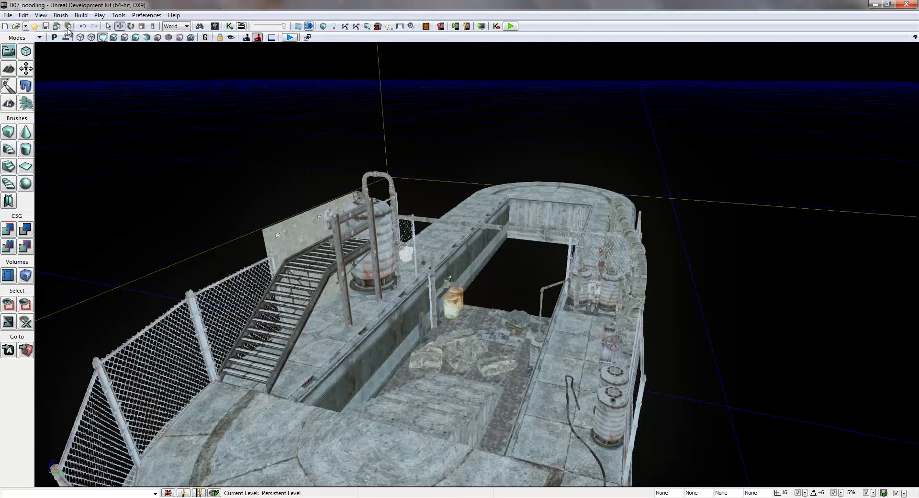
{"action": "left_click", "coordinate": [41, 15]}
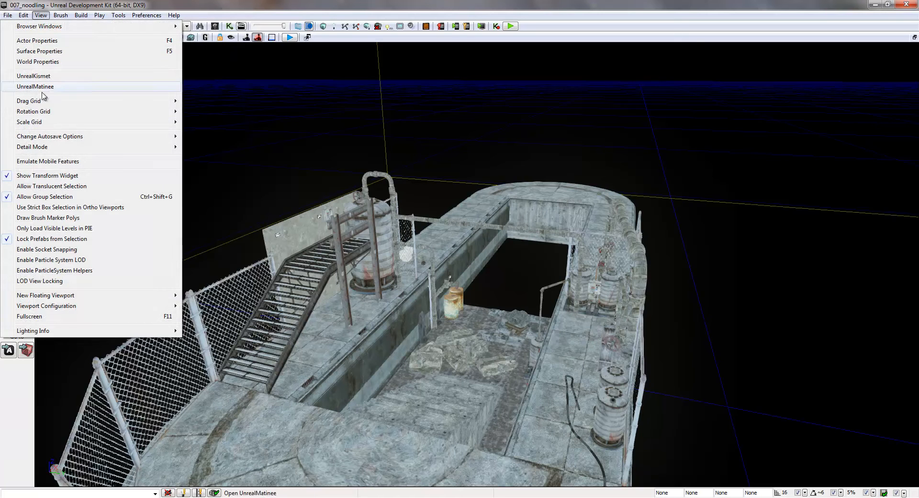
{"action": "left_click", "coordinate": [41, 62]}
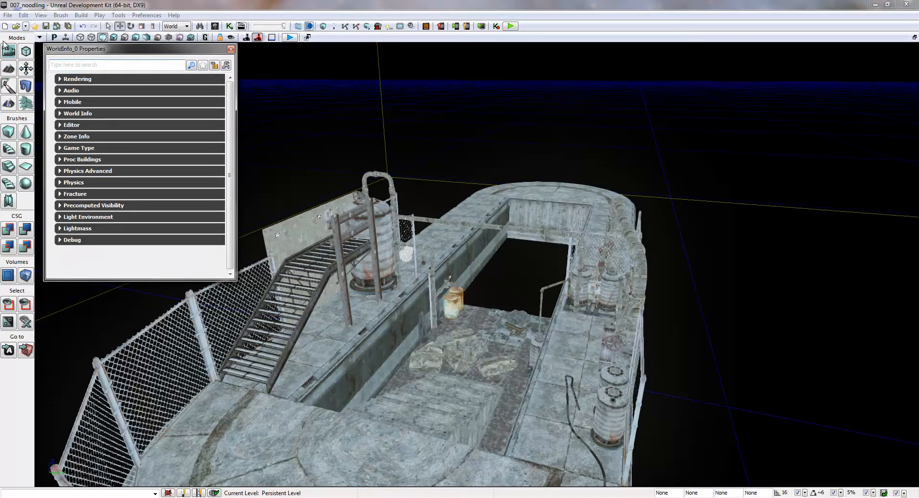
{"action": "left_click", "coordinate": [61, 79]}
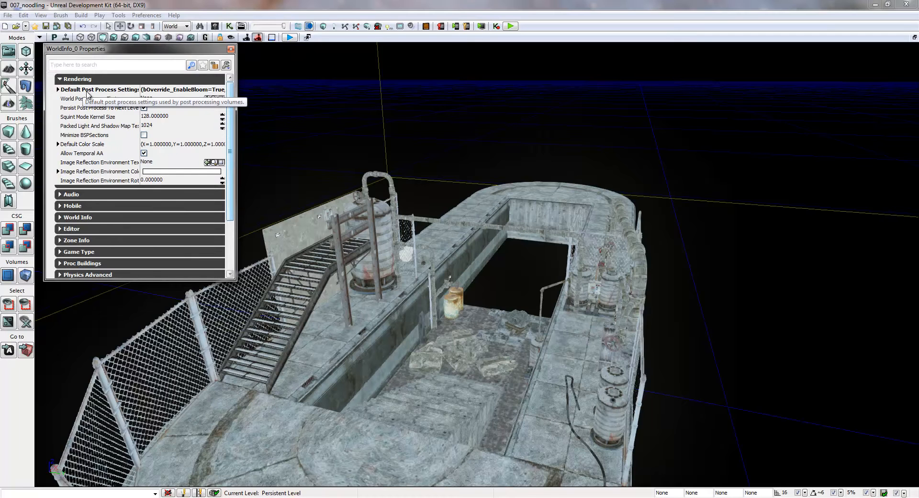
{"action": "left_click", "coordinate": [58, 90]}
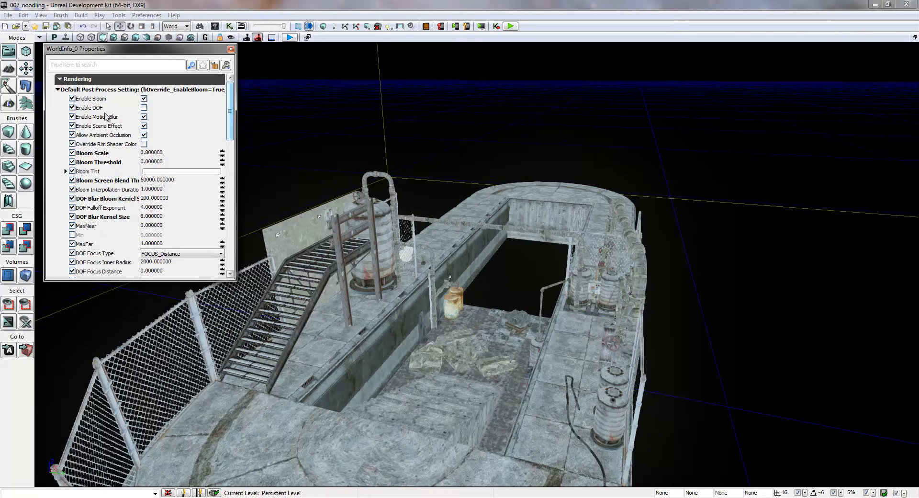
{"action": "right_click", "coordinate": [90, 91]}
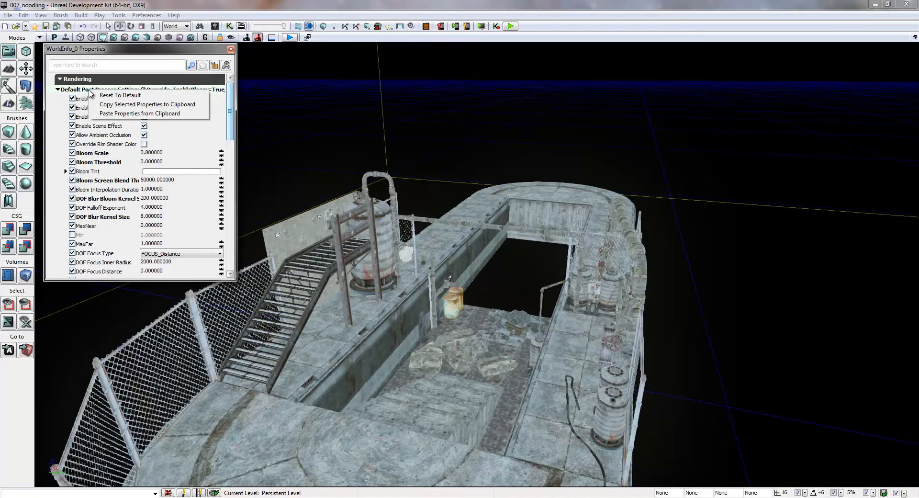
{"action": "left_click", "coordinate": [120, 96]}
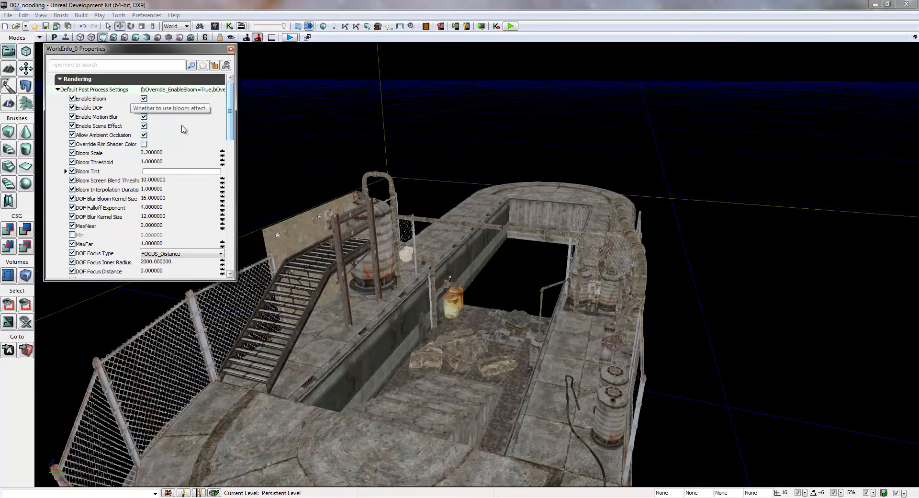
{"action": "mouse_move", "coordinate": [487, 277]}
{"action": "right_mouse_down"}
{"action": "mouse_move", "coordinate": [481, 311]}
{"action": "mouse_move", "coordinate": [464, 315]}
{"action": "mouse_move", "coordinate": [473, 311]}
{"action": "mouse_move", "coordinate": [295, 284]}
{"action": "mouse_move", "coordinate": [499, 309]}
{"action": "mouse_move", "coordinate": [494, 289]}
{"action": "right_mouse_up"}
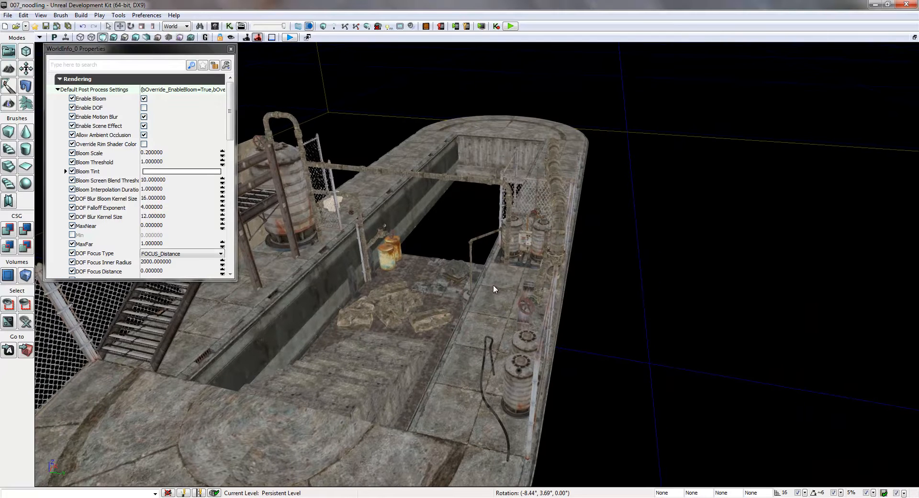
{"action": "left_click", "coordinate": [58, 90]}
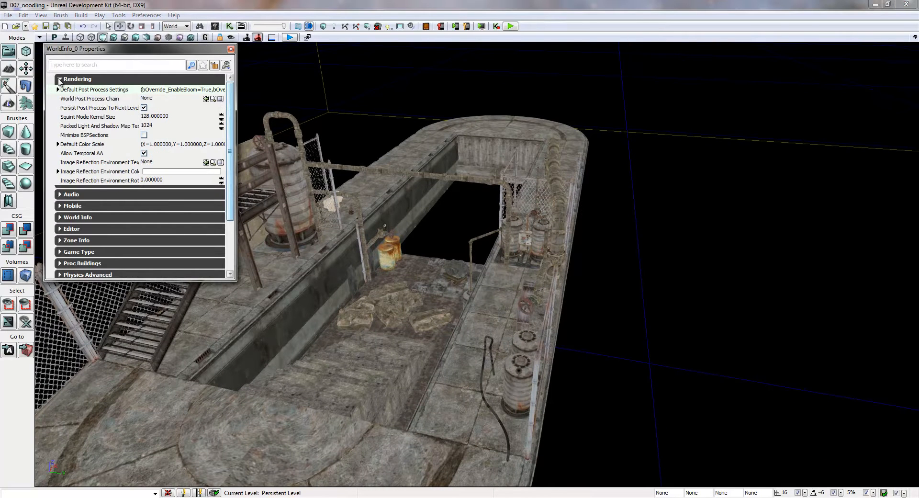
{"action": "left_click", "coordinate": [59, 80]}
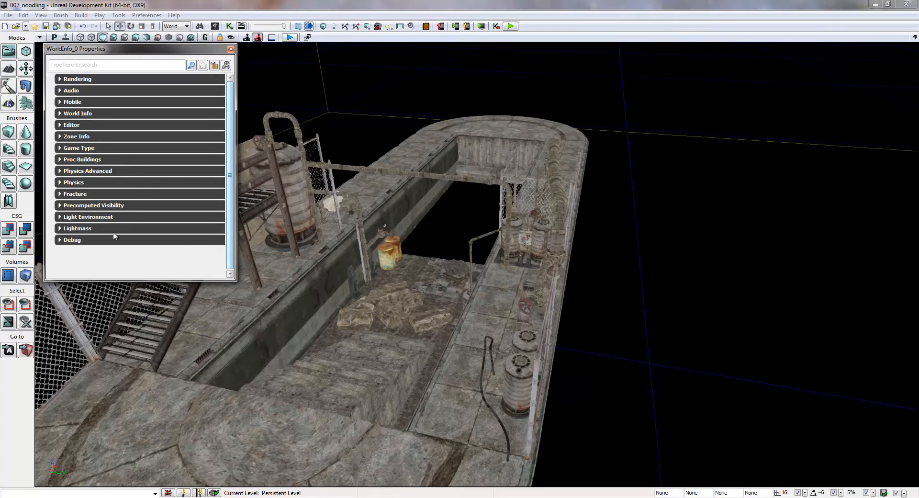
Step: Reset the Character Lit Indirect Brightness in the Light Environment category to its default
{"action": "left_click", "coordinate": [60, 218]}
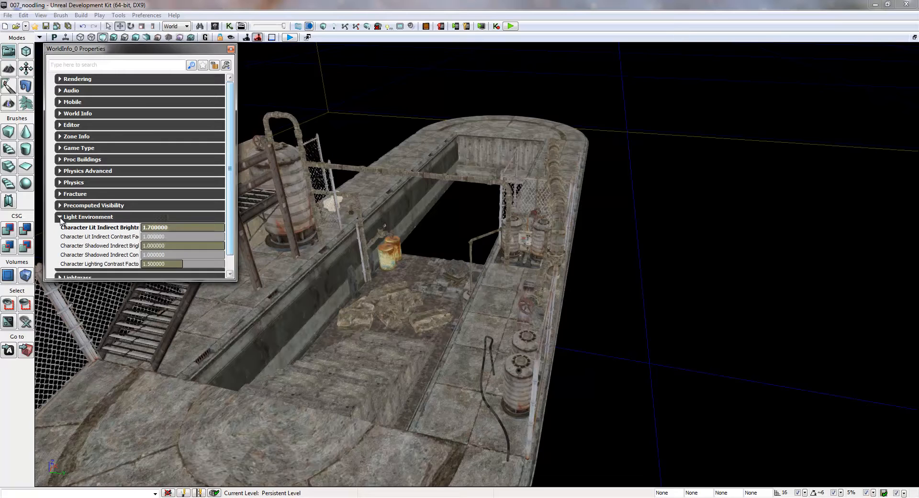
{"action": "right_click", "coordinate": [116, 230]}
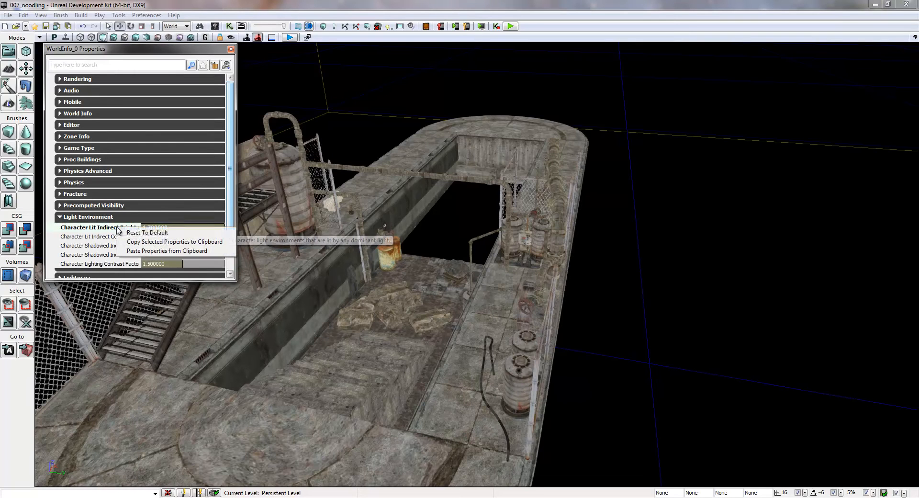
{"action": "left_click", "coordinate": [148, 233]}
{"action": "left_click", "coordinate": [61, 217]}
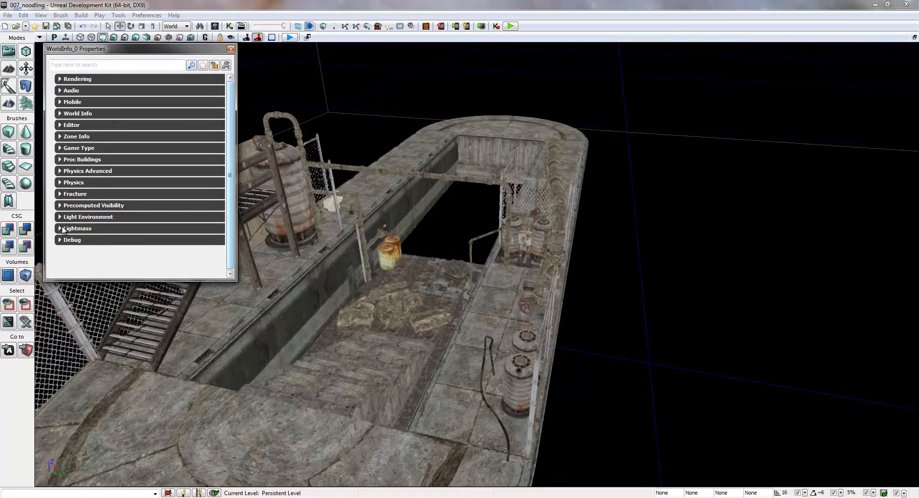
Step: Reset the world's Lightmass Settings to their defaults and close the World Properties
{"action": "left_click", "coordinate": [61, 228]}
{"action": "right_click", "coordinate": [96, 261]}
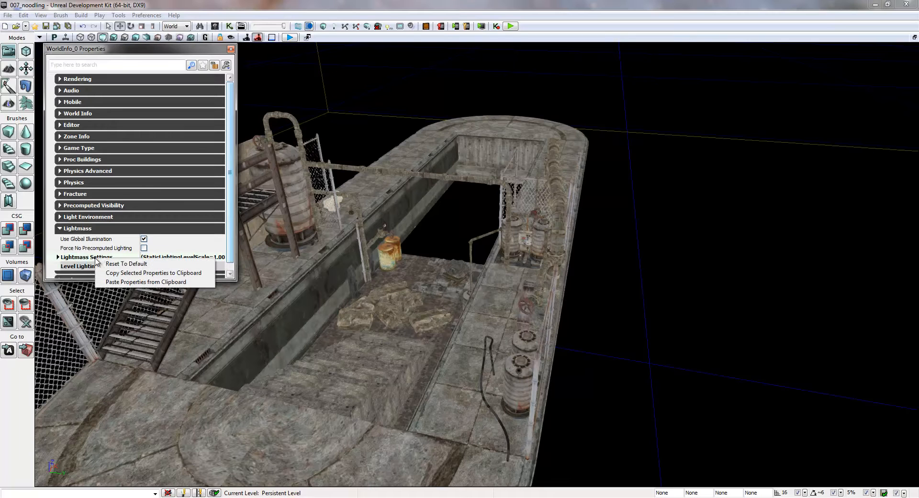
{"action": "left_click", "coordinate": [120, 268]}
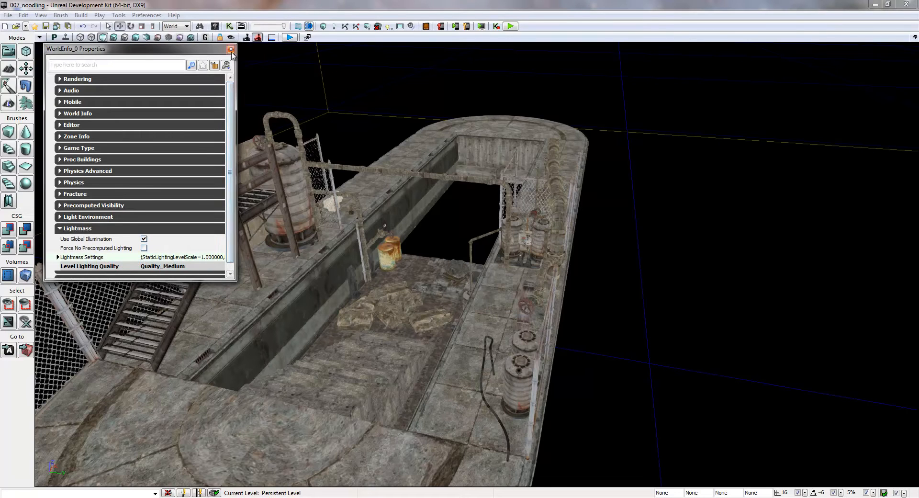
{"action": "left_click", "coordinate": [231, 49]}
Step: Examine the platform's lighting in the Lit view mode and return the viewport to Unlit
{"action": "right_click_drag", "start_coordinate": [471, 249], "coordinate": [525, 246]}
{"action": "right_click_drag", "start_coordinate": [475, 240], "coordinate": [466, 286]}
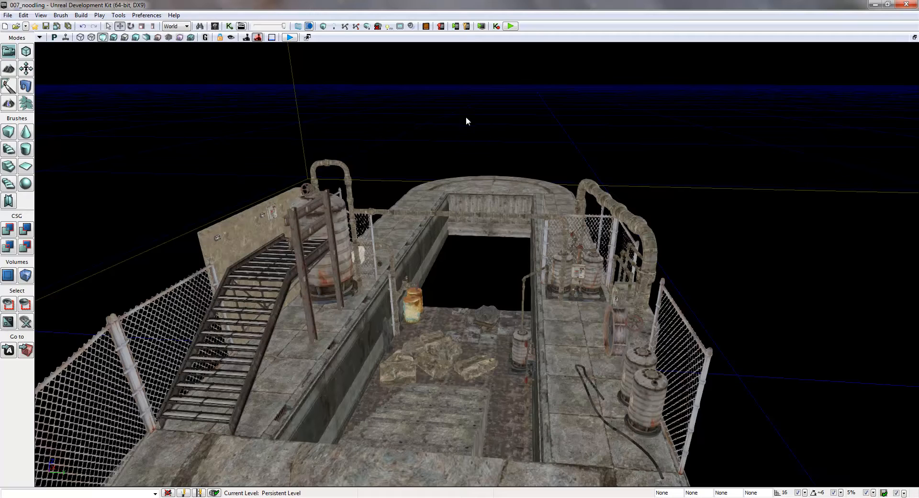
{"action": "mouse_move", "coordinate": [490, 137]}
{"action": "right_mouse_down"}
{"action": "mouse_move", "coordinate": [471, 131]}
{"action": "mouse_move", "coordinate": [480, 151]}
{"action": "right_mouse_up"}
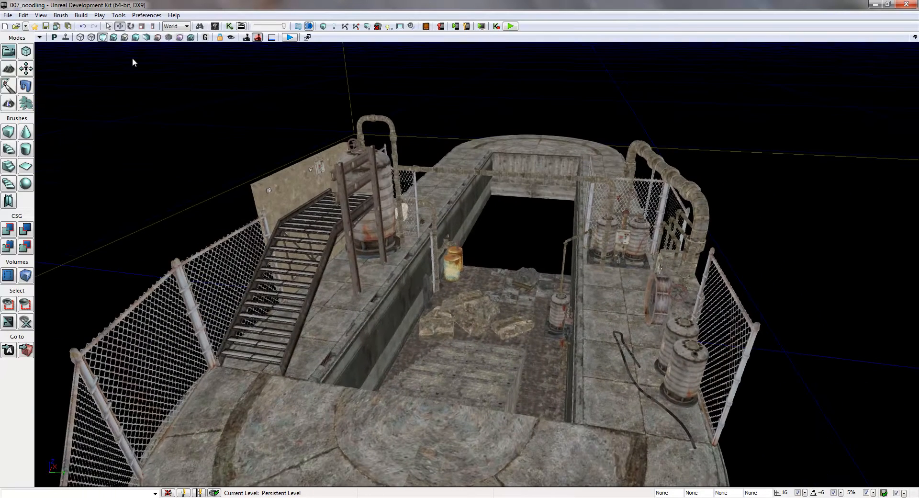
{"action": "left_click", "coordinate": [114, 38]}
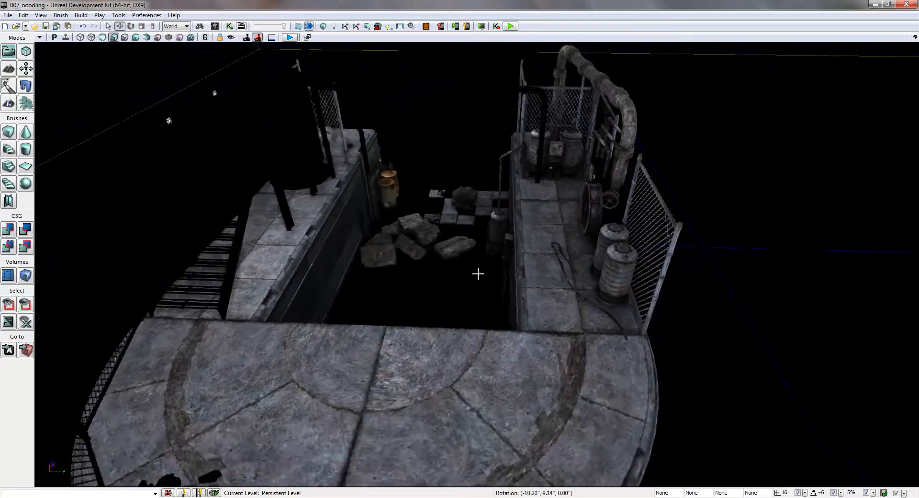
{"action": "right_click_drag", "start_coordinate": [478, 274], "coordinate": [407, 245]}
{"action": "key", "text": "s"}
{"action": "key", "text": "d"}
{"action": "key", "text": "w"}
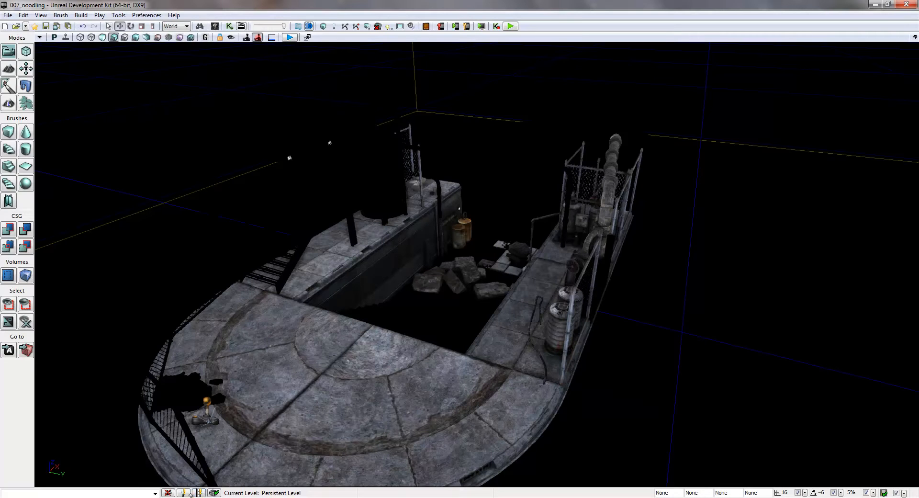
{"action": "right_click_drag", "start_coordinate": [427, 272], "coordinate": [463, 265]}
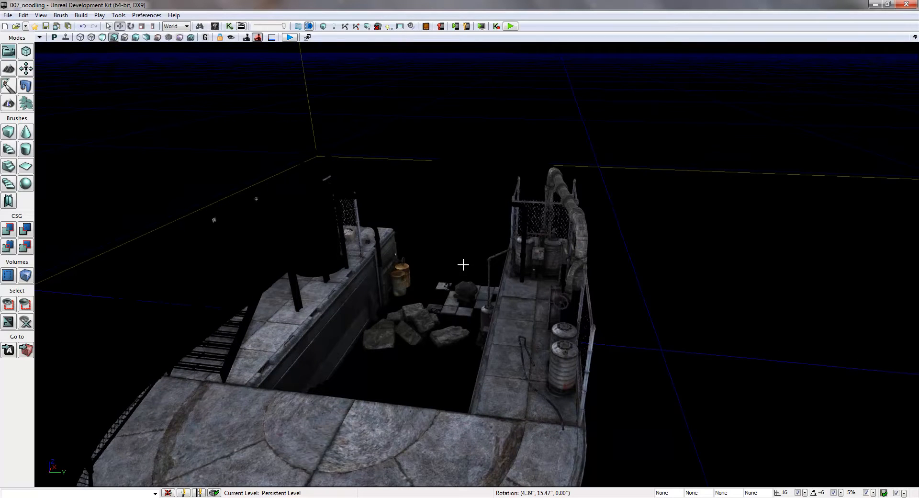
{"action": "right_click_drag", "start_coordinate": [463, 265], "coordinate": [464, 265]}
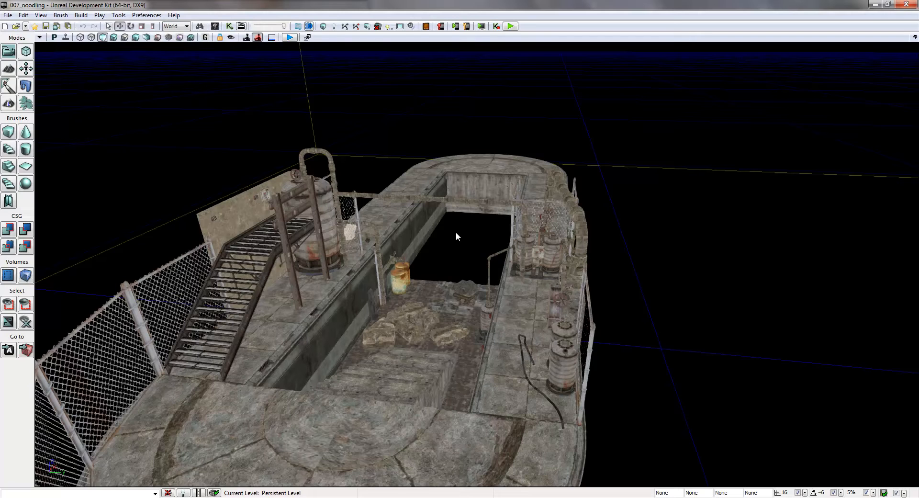
{"action": "left_click", "coordinate": [114, 38]}
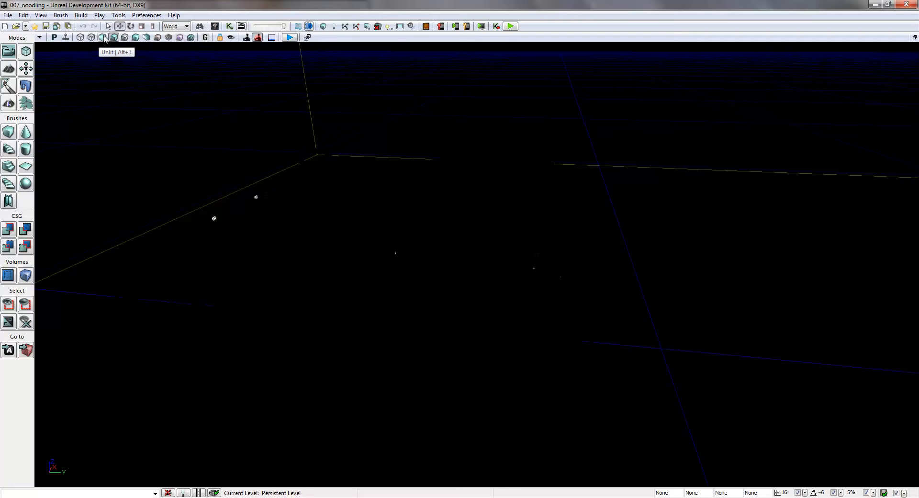
{"action": "left_click", "coordinate": [104, 38]}
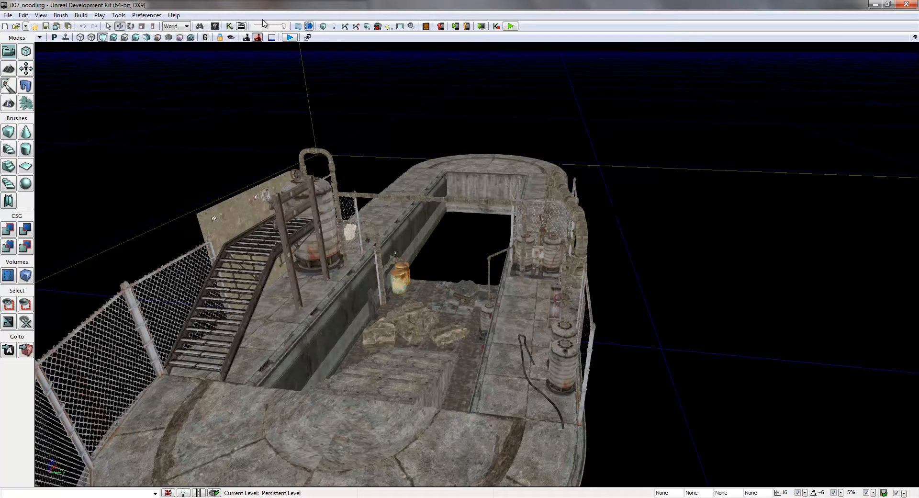
Step: Choose SkyLight from the Lights category of the actor classes as the class to place and close the browser
{"action": "left_click", "coordinate": [215, 26]}
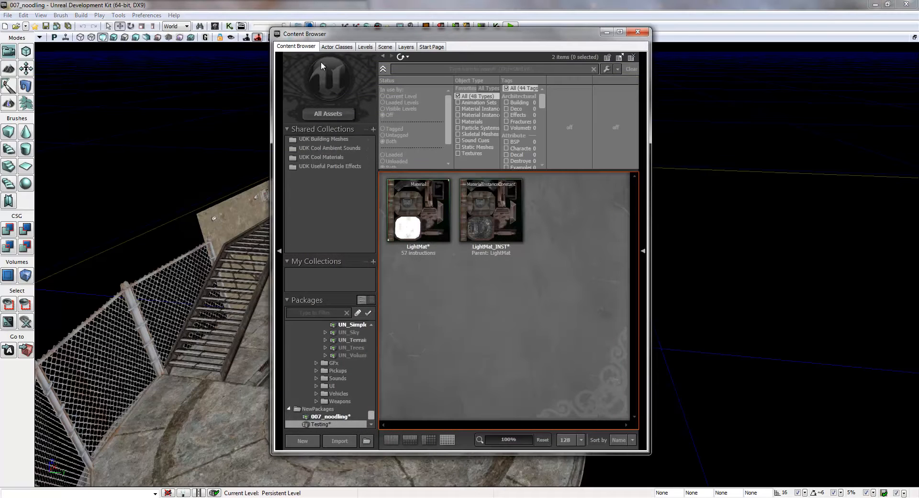
{"action": "left_click", "coordinate": [337, 48]}
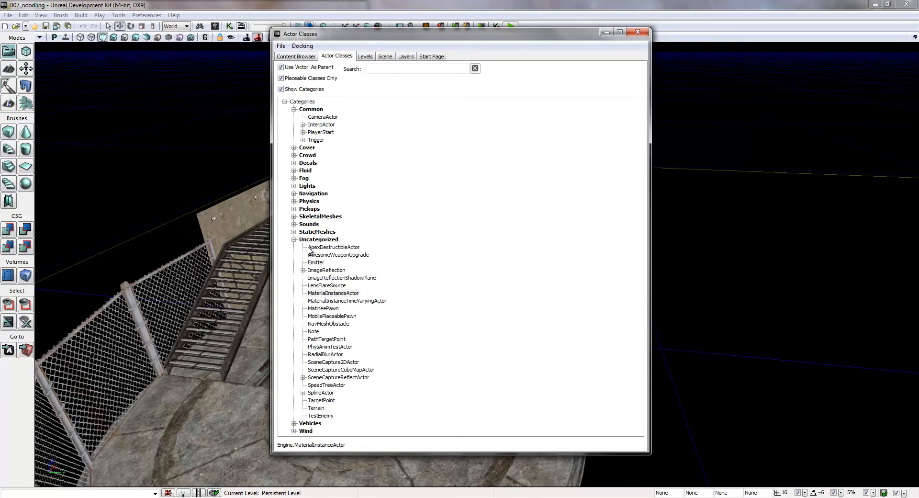
{"action": "left_click", "coordinate": [294, 187]}
{"action": "left_click", "coordinate": [303, 210]}
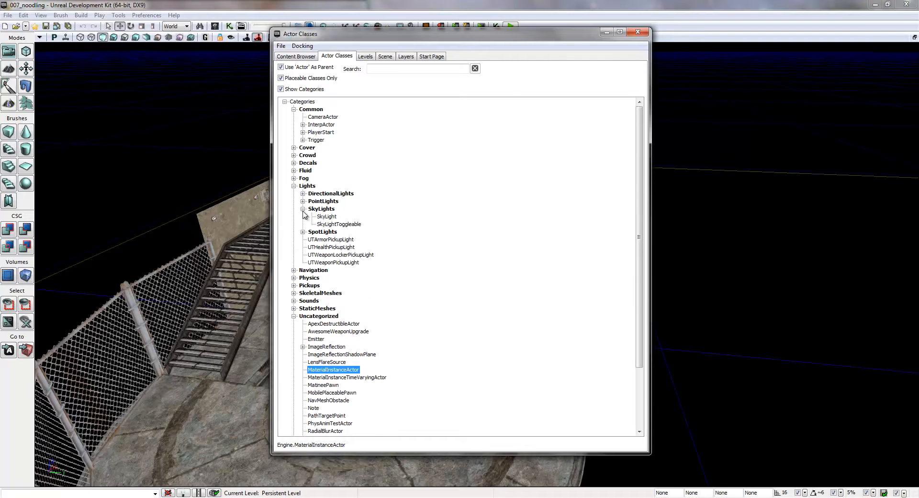
{"action": "left_click", "coordinate": [326, 217]}
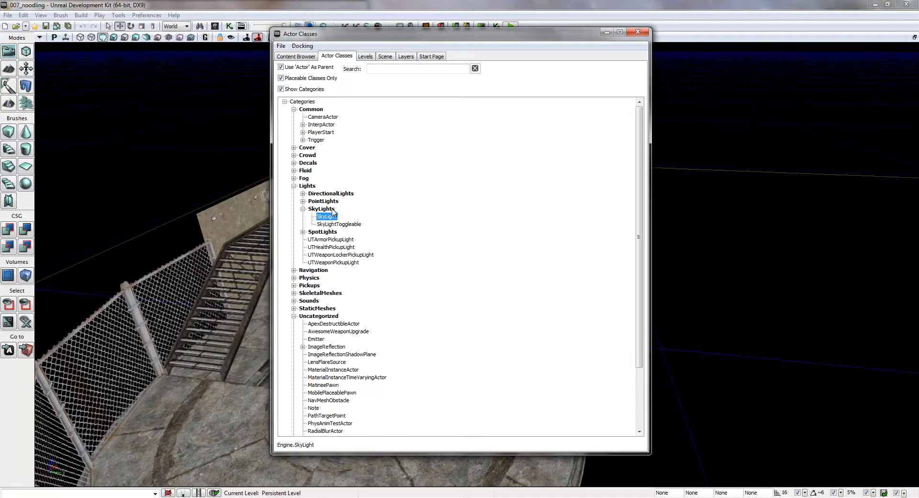
{"action": "left_click_drag", "start_coordinate": [343, 38], "coordinate": [509, 54]}
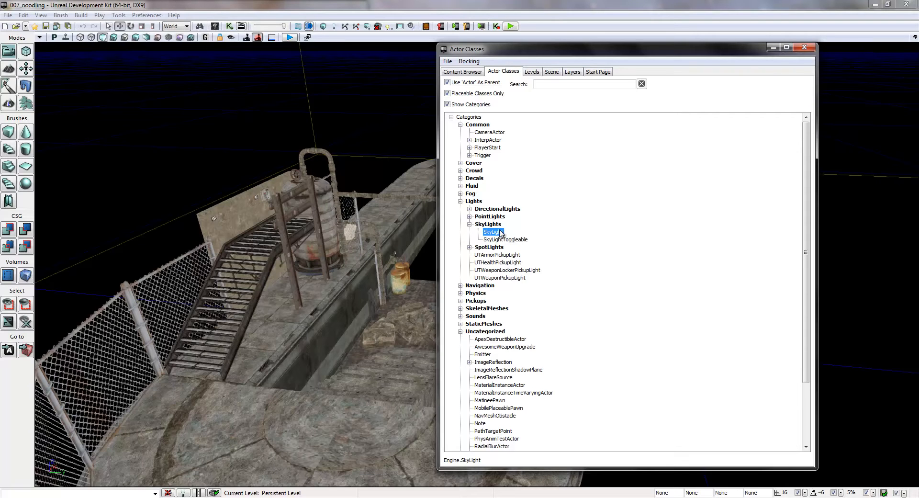
{"action": "left_click", "coordinate": [806, 48]}
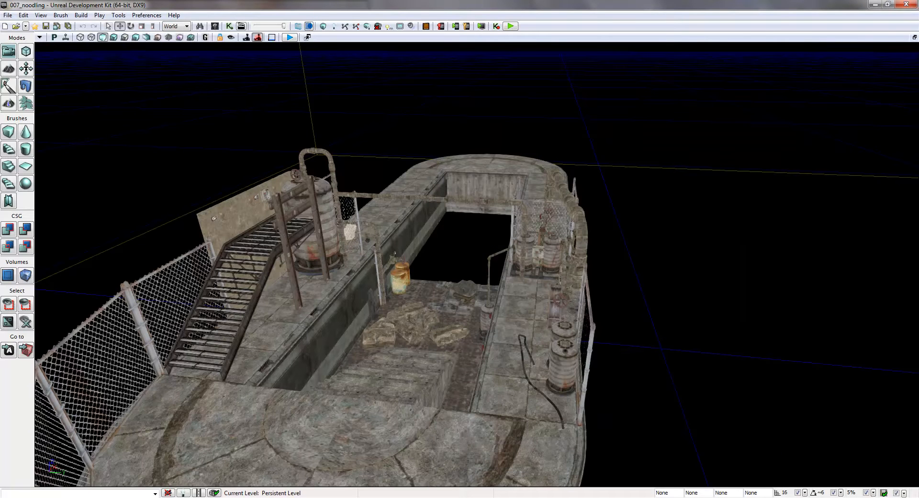
Step: Add a SkyLight on the platform floor near the stairs and move it up and out beside the platform
{"action": "right_click", "coordinate": [226, 418]}
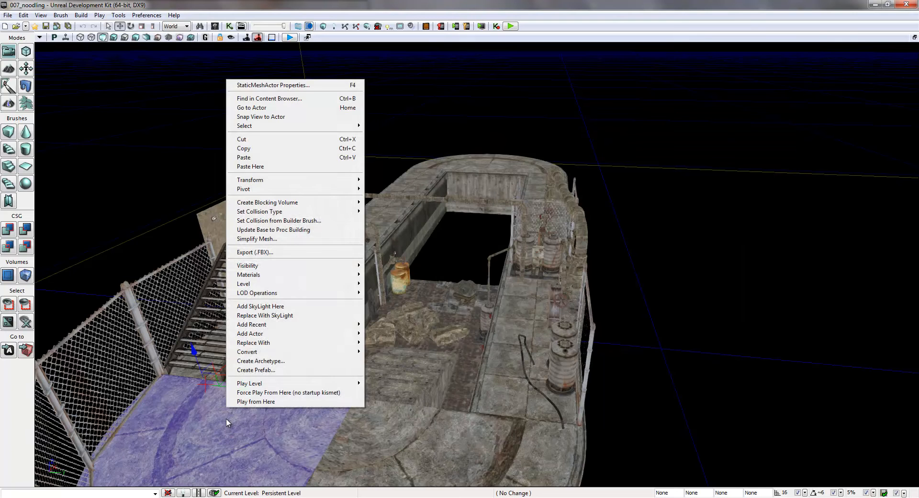
{"action": "left_click", "coordinate": [274, 307]}
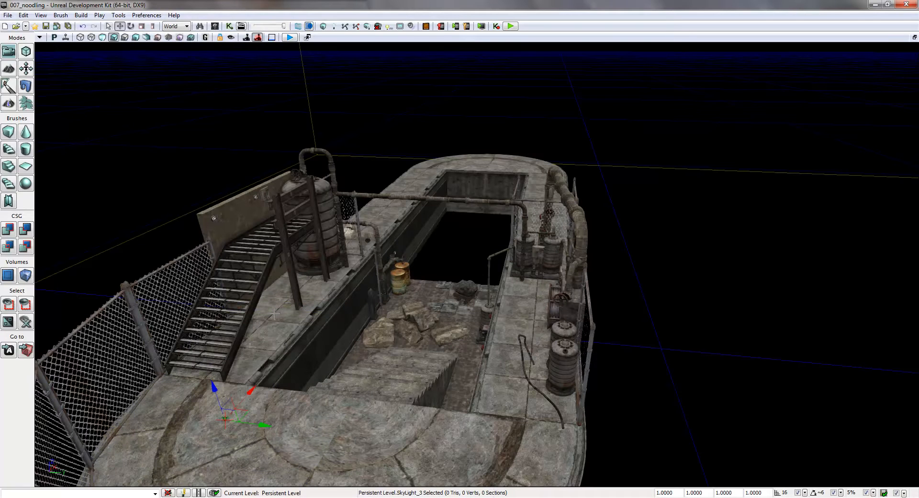
{"action": "left_click_drag", "start_coordinate": [215, 398], "coordinate": [137, 157]}
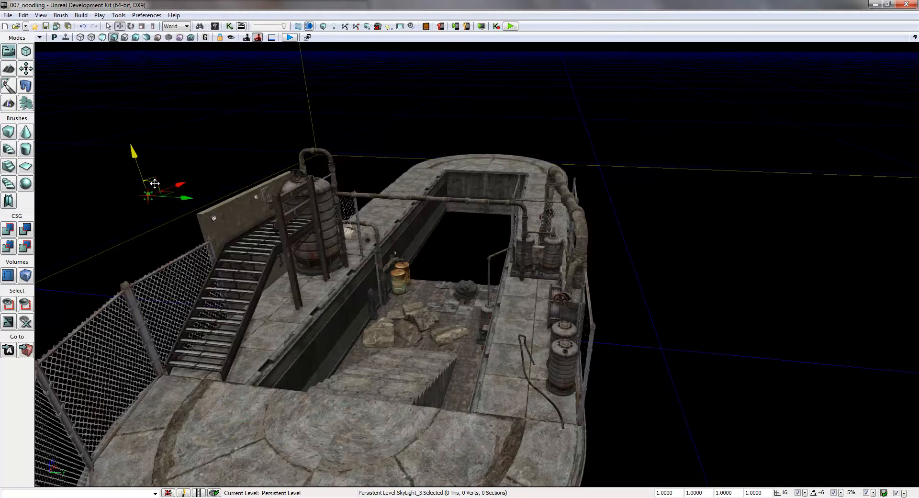
{"action": "left_click_drag", "start_coordinate": [168, 194], "coordinate": [56, 176]}
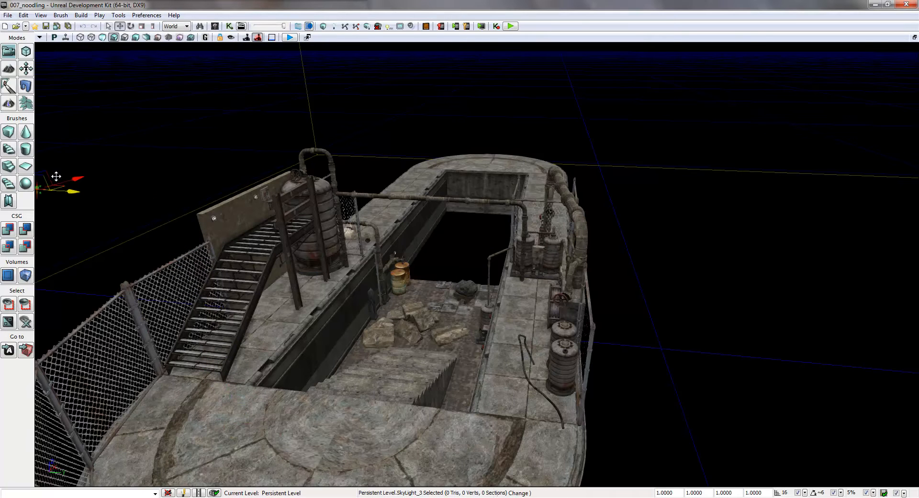
Step: Open the skylight's properties and set its brightness to 0.25
{"action": "mouse_move", "coordinate": [68, 242]}
{"action": "right_mouse_down"}
{"action": "mouse_move", "coordinate": [111, 248]}
{"action": "mouse_move", "coordinate": [76, 240]}
{"action": "mouse_move", "coordinate": [83, 231]}
{"action": "mouse_move", "coordinate": [76, 244]}
{"action": "right_mouse_up"}
{"action": "left_click_drag", "start_coordinate": [349, 237], "coordinate": [196, 219]}
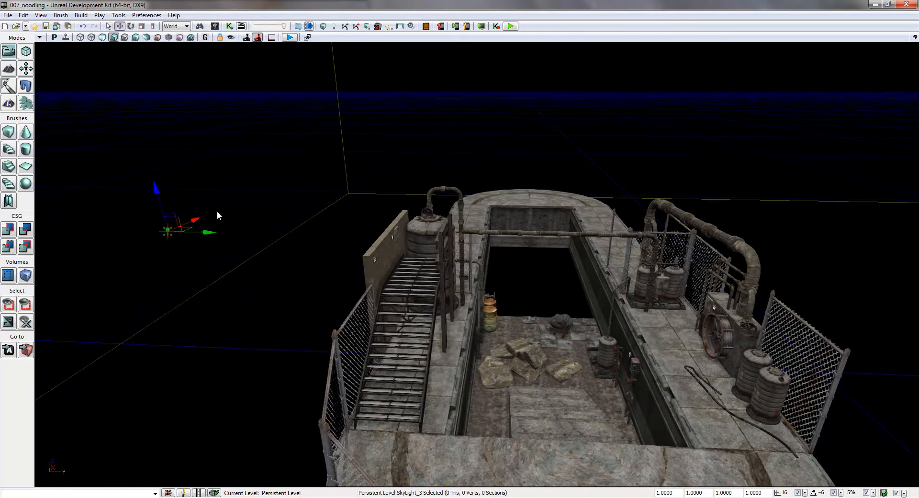
{"action": "right_click_drag", "start_coordinate": [297, 211], "coordinate": [240, 215]}
{"action": "key", "text": "a"}
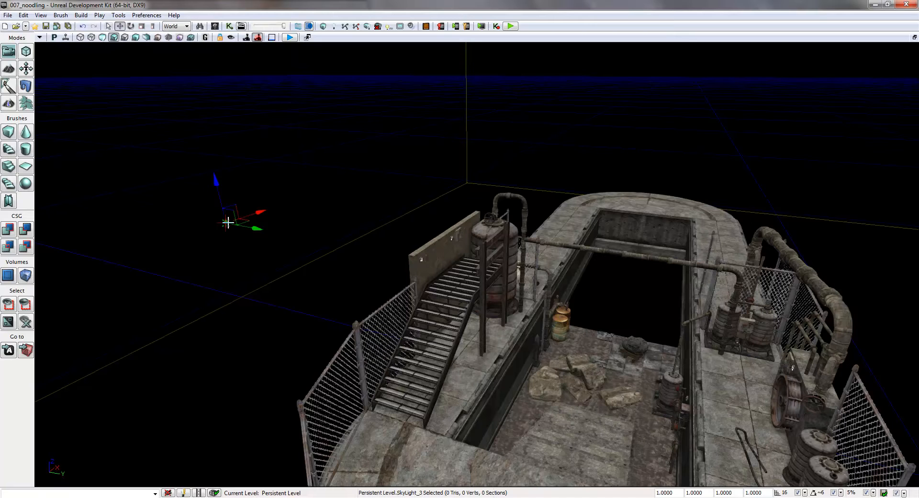
{"action": "double_click", "coordinate": [226, 222]}
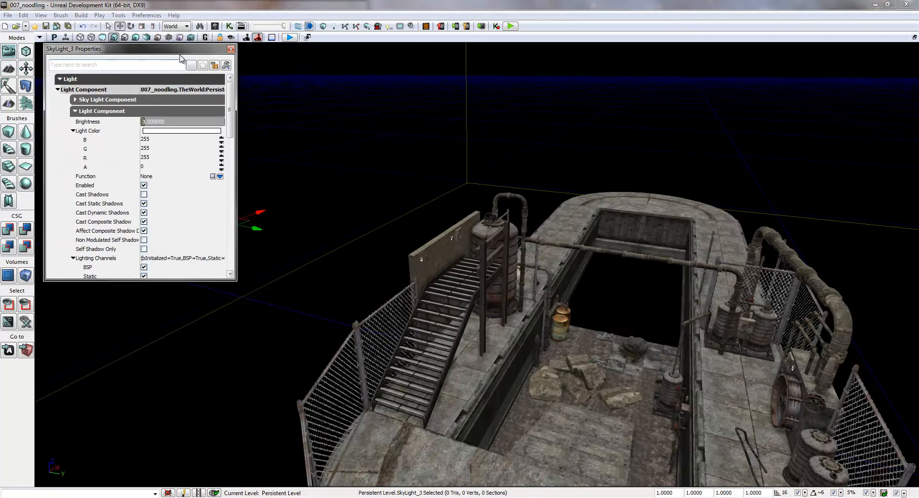
{"action": "left_click_drag", "start_coordinate": [165, 55], "coordinate": [169, 217]}
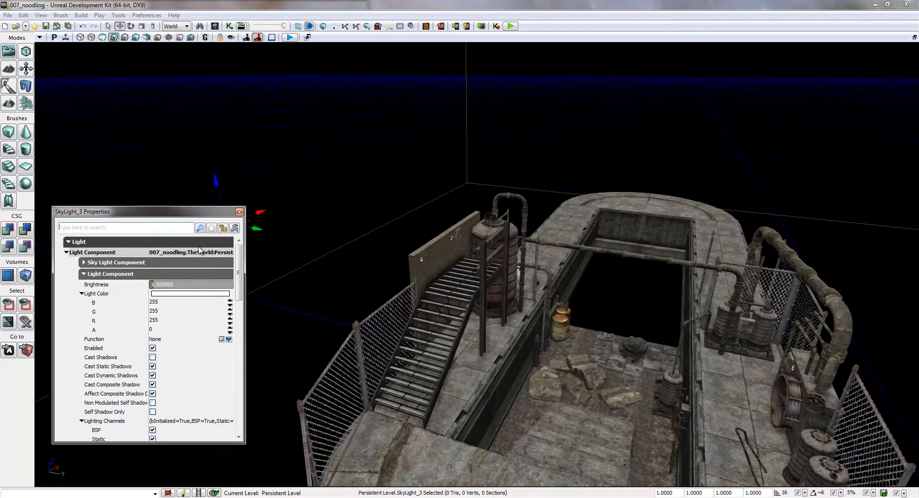
{"action": "left_click", "coordinate": [179, 286]}
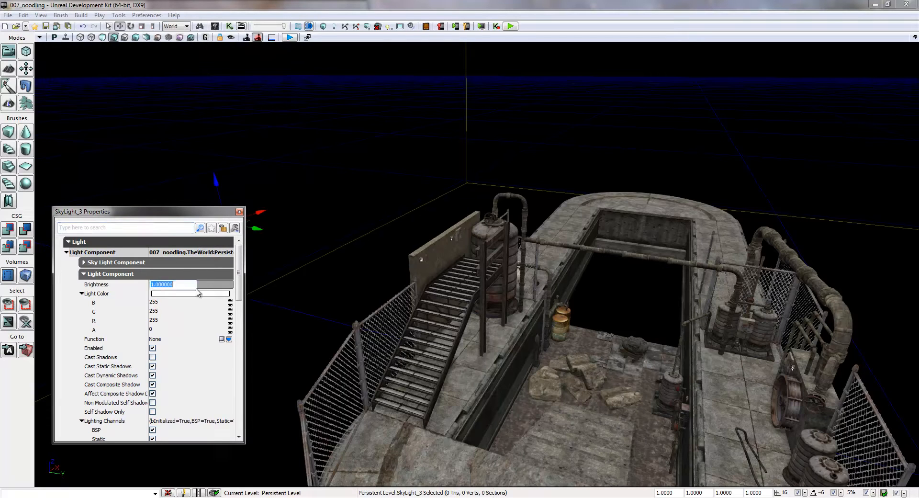
{"action": "type", "text": "0.25"}
{"action": "key", "text": "Return"}
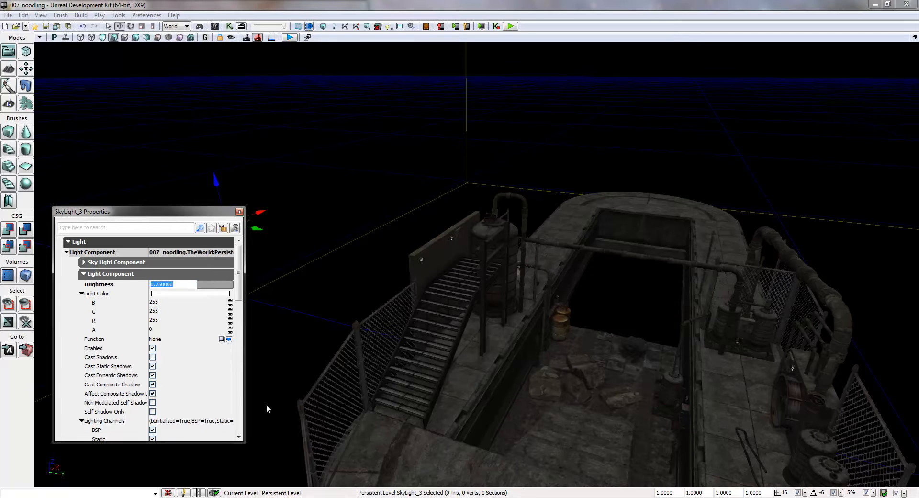
Step: Set the skylight's light color to a dark blue with B 140, G 65 and R 65
{"action": "right_click_drag", "start_coordinate": [533, 361], "coordinate": [392, 381]}
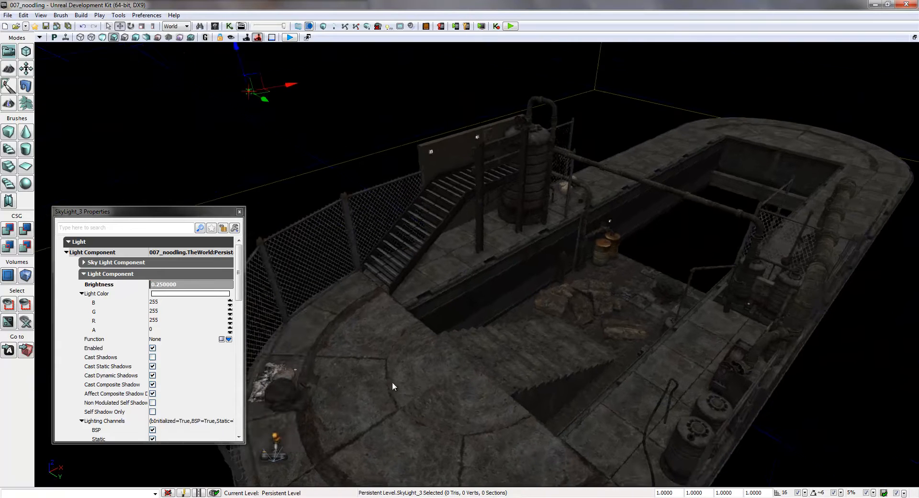
{"action": "left_click", "coordinate": [173, 302]}
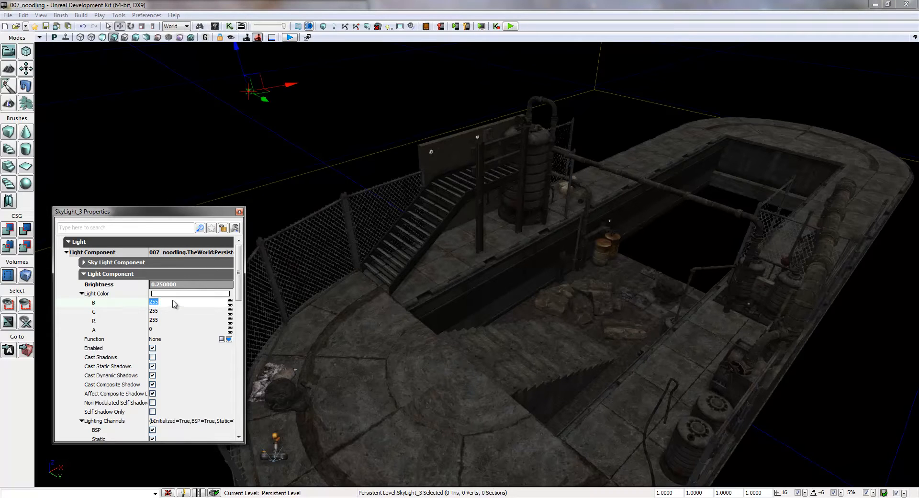
{"action": "type", "text": "140"}
{"action": "left_click", "coordinate": [168, 313]}
{"action": "type", "text": "65"}
{"action": "left_click", "coordinate": [169, 320]}
{"action": "type", "text": "65"}
{"action": "left_click", "coordinate": [162, 311]}
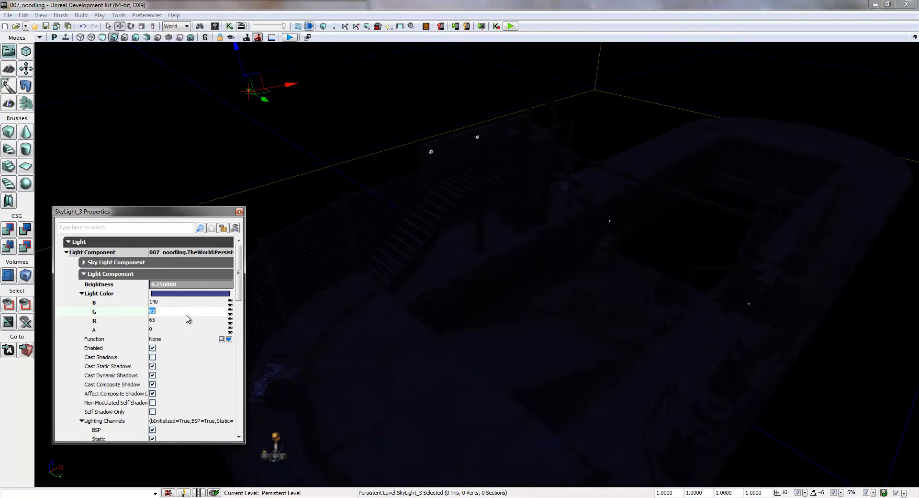
Step: Enable Cast Shadows on the skylight
{"action": "right_click_drag", "start_coordinate": [473, 358], "coordinate": [486, 314]}
{"action": "right_click_drag", "start_coordinate": [475, 380], "coordinate": [464, 355]}
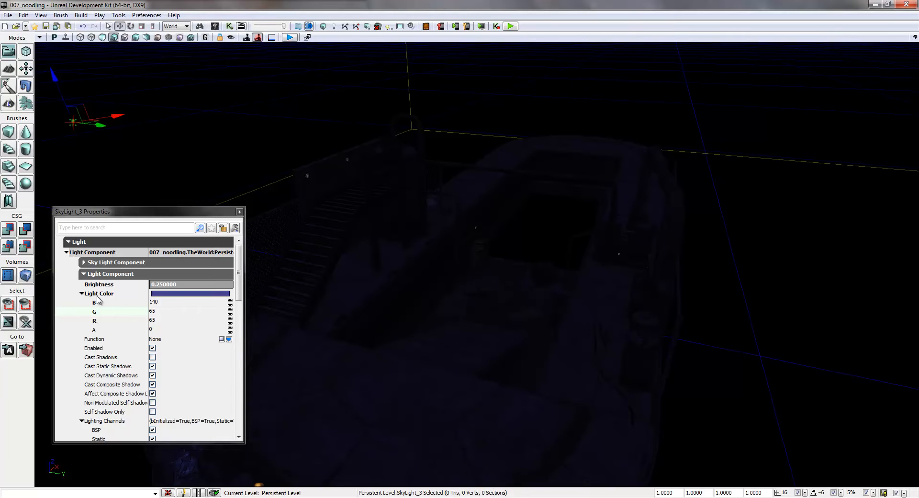
{"action": "left_click", "coordinate": [153, 357]}
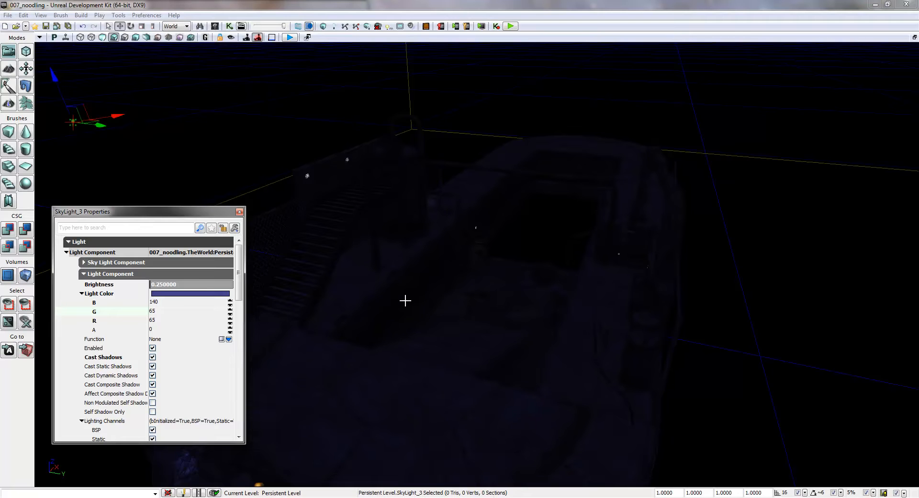
{"action": "right_click_drag", "start_coordinate": [415, 308], "coordinate": [301, 319]}
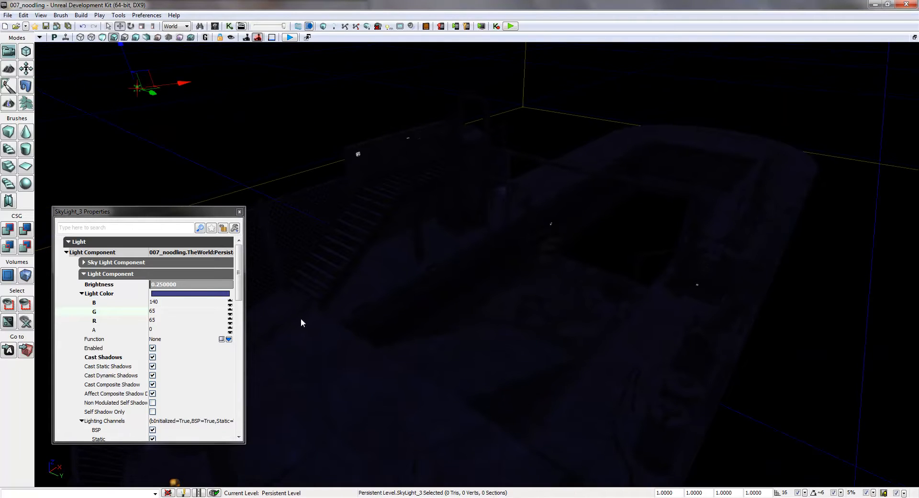
Step: Disable the skylight's Cast Dynamic Shadows, Cast Composite Shadow and Affect Composite Shadow options and close its properties
{"action": "left_click", "coordinate": [84, 294]}
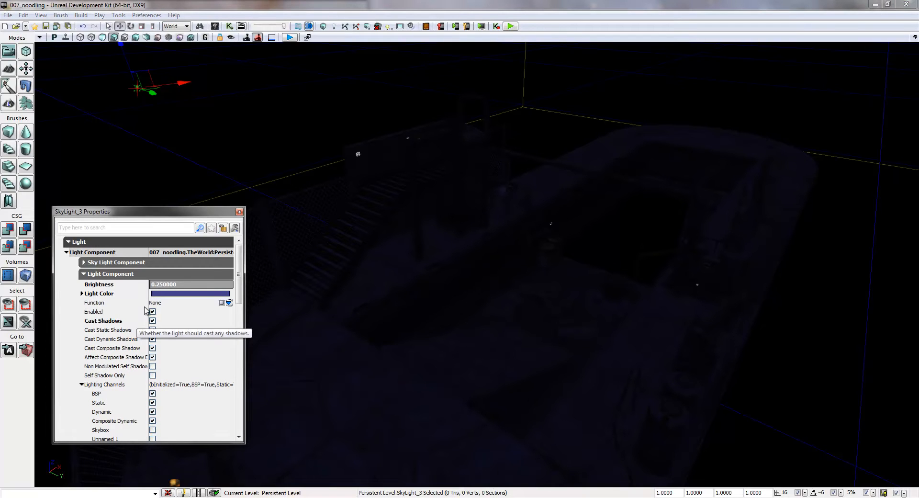
{"action": "left_click", "coordinate": [152, 339]}
{"action": "left_click", "coordinate": [152, 348]}
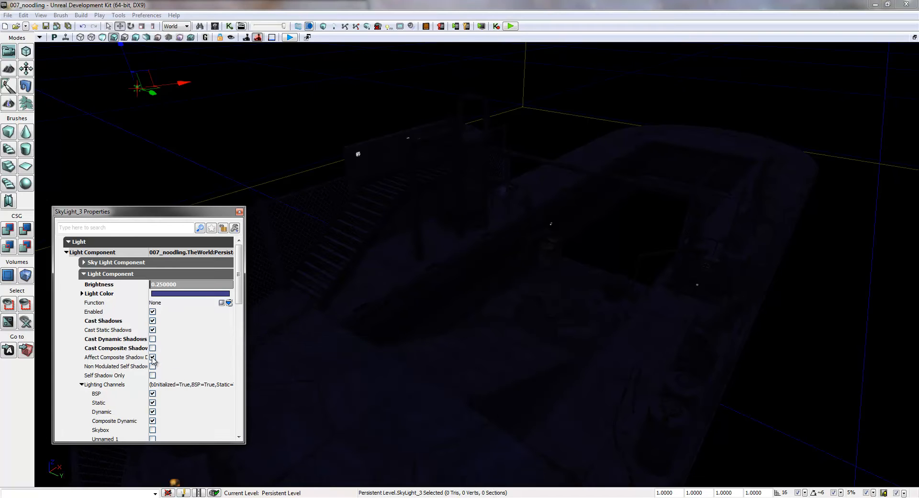
{"action": "left_click", "coordinate": [152, 357]}
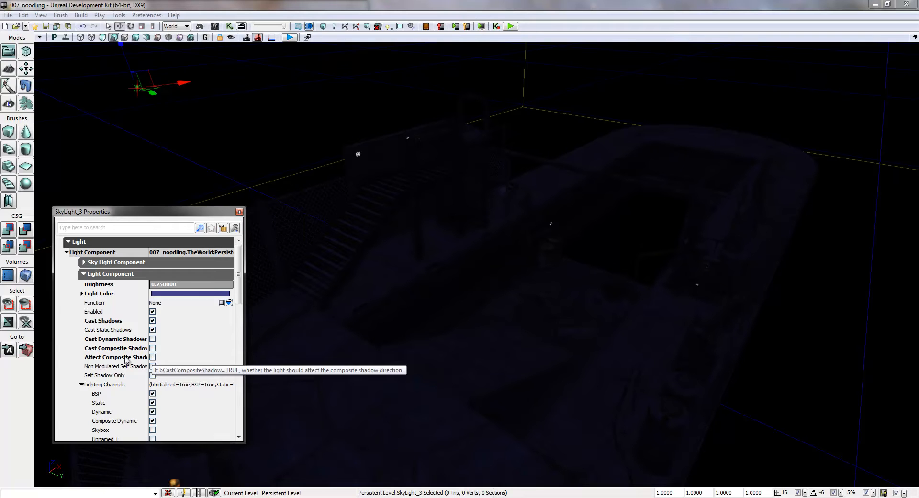
{"action": "left_click", "coordinate": [240, 213]}
Step: Examine the platform, its pipes, fences and the lamps on the wall by the stairs under the skylight
{"action": "right_click_drag", "start_coordinate": [371, 298], "coordinate": [459, 268]}
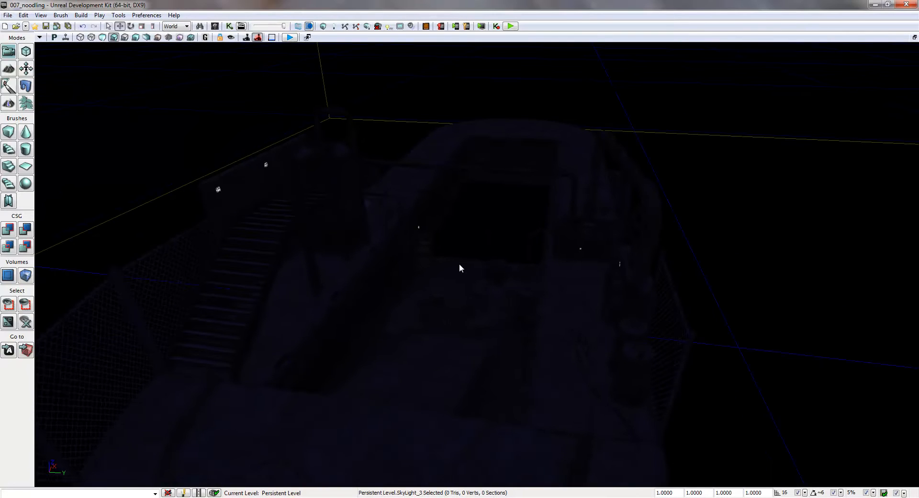
{"action": "right_click_drag", "start_coordinate": [458, 263], "coordinate": [713, 254]}
{"action": "right_click_drag", "start_coordinate": [626, 243], "coordinate": [119, 240]}
{"action": "right_click_drag", "start_coordinate": [35, 145], "coordinate": [467, 224]}
{"action": "right_click_drag", "start_coordinate": [679, 267], "coordinate": [664, 219]}
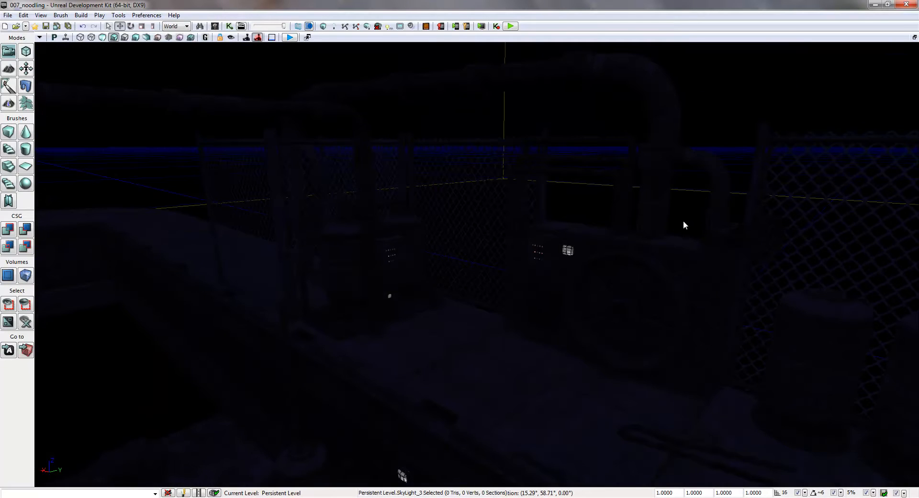
{"action": "right_click_drag", "start_coordinate": [544, 219], "coordinate": [530, 236]}
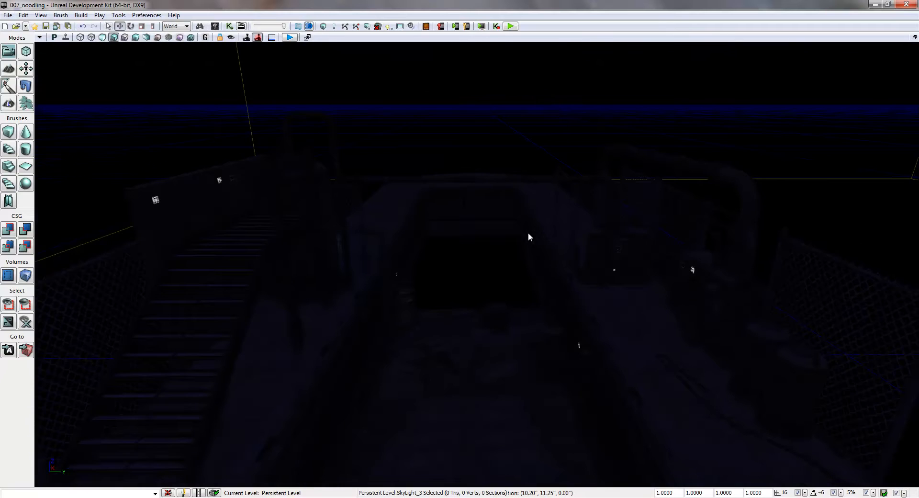
{"action": "right_click_drag", "start_coordinate": [309, 206], "coordinate": [508, 250]}
{"action": "right_click_drag", "start_coordinate": [566, 255], "coordinate": [379, 224]}
{"action": "key", "text": "w"}
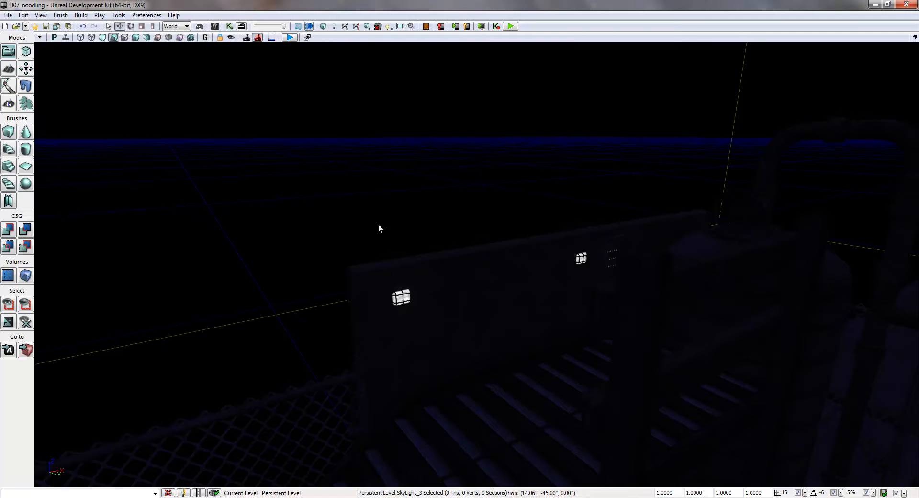
Step: Choose PointLightToggleable from the PointLights group of the actor classes as the class to place
{"action": "left_click", "coordinate": [215, 26]}
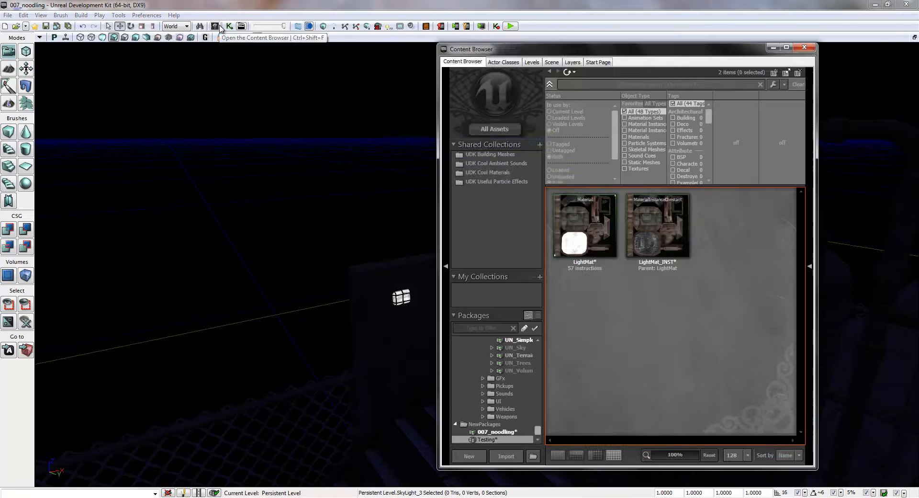
{"action": "left_click", "coordinate": [502, 63]}
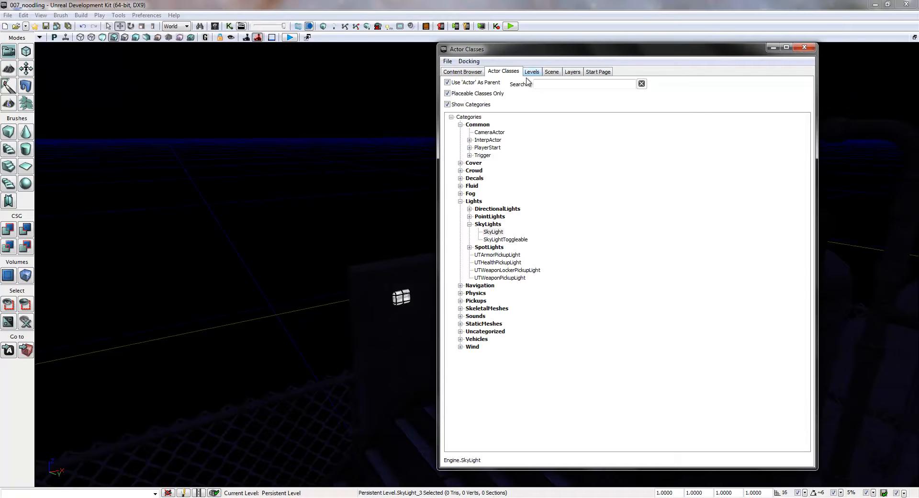
{"action": "left_click_drag", "start_coordinate": [538, 54], "coordinate": [629, 51]}
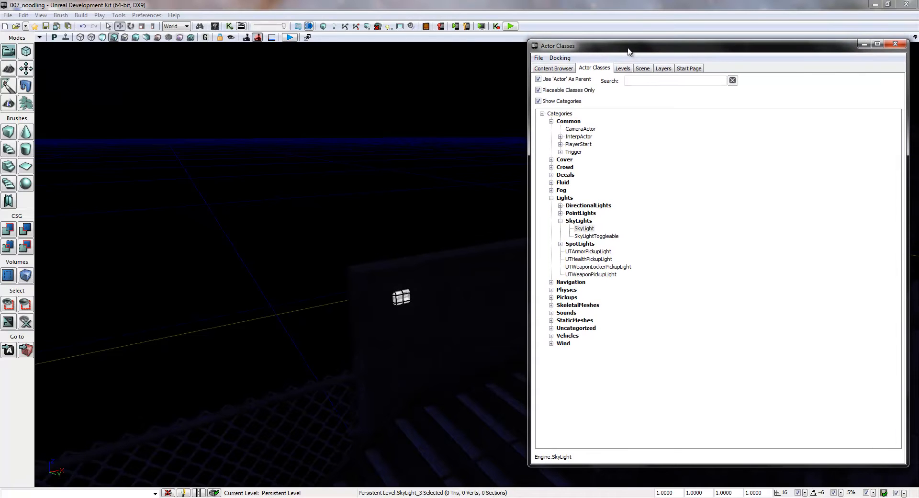
{"action": "left_click", "coordinate": [560, 221]}
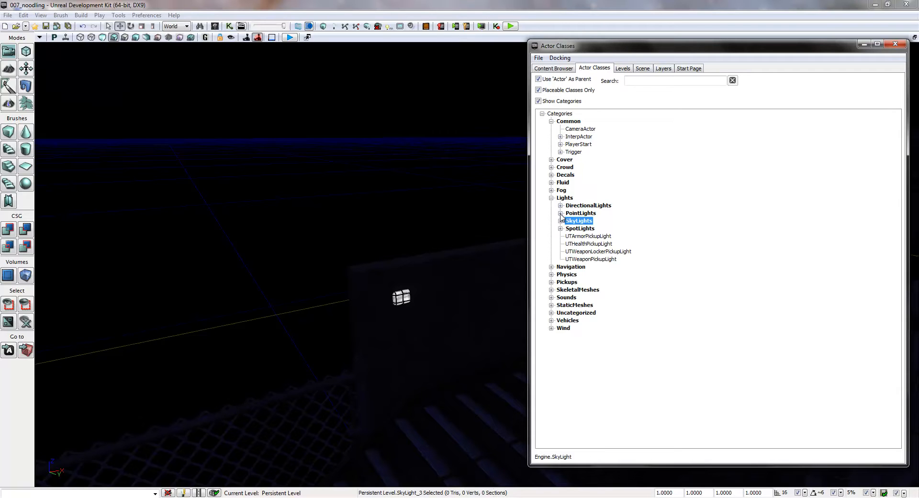
{"action": "left_click", "coordinate": [561, 214]}
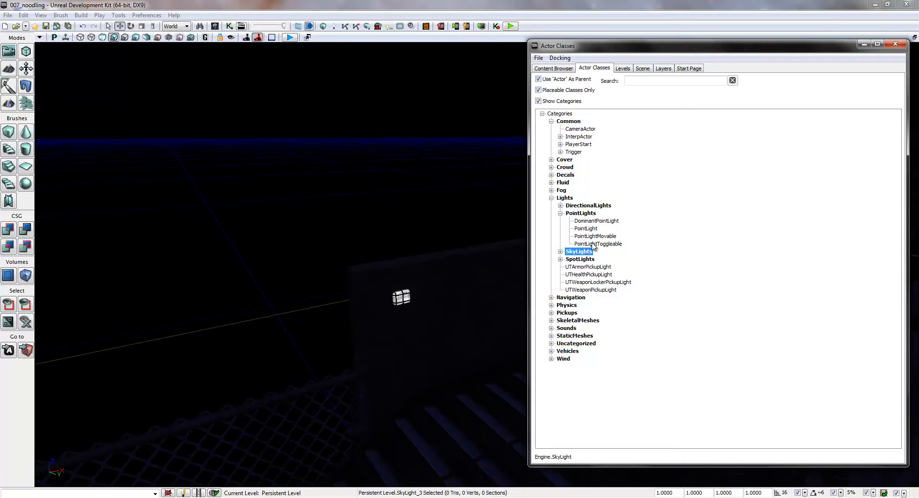
{"action": "left_click", "coordinate": [596, 245]}
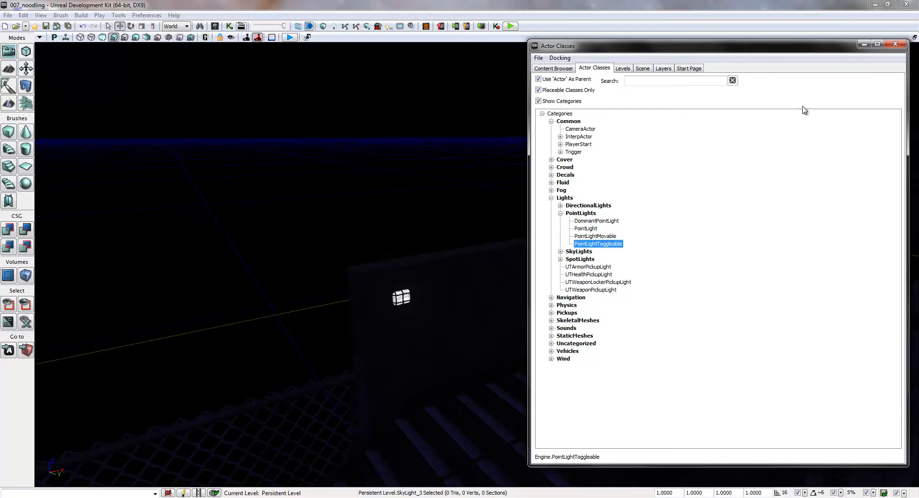
Step: Add a PointLightToggleable on the wall beside the nearer lamp at the stairs and close the actor classes
{"action": "left_click", "coordinate": [896, 44]}
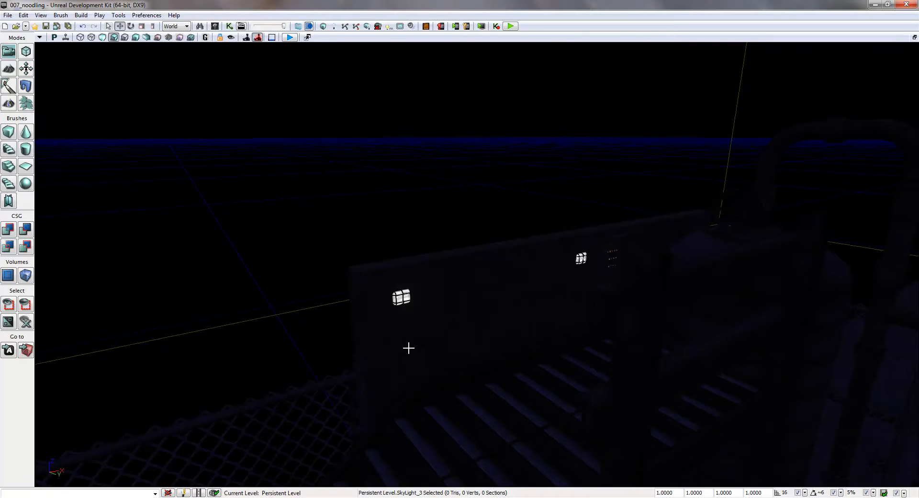
{"action": "right_click", "coordinate": [424, 326]}
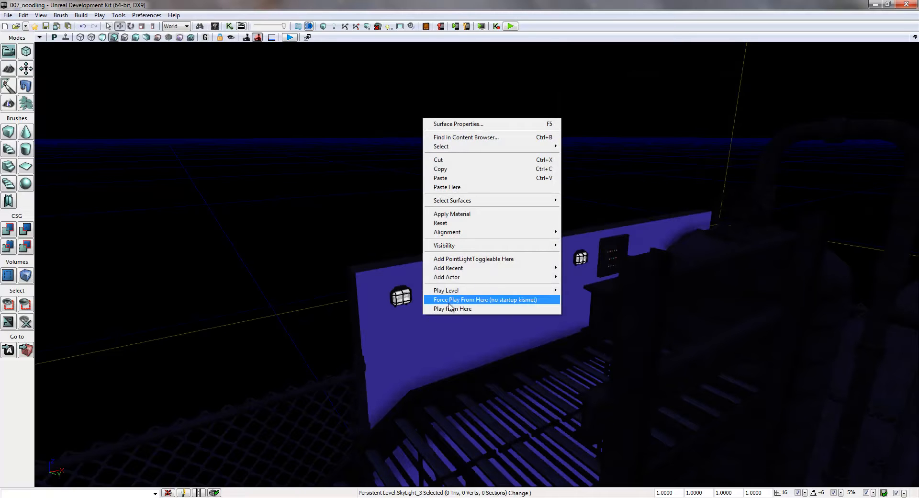
{"action": "left_click", "coordinate": [475, 260]}
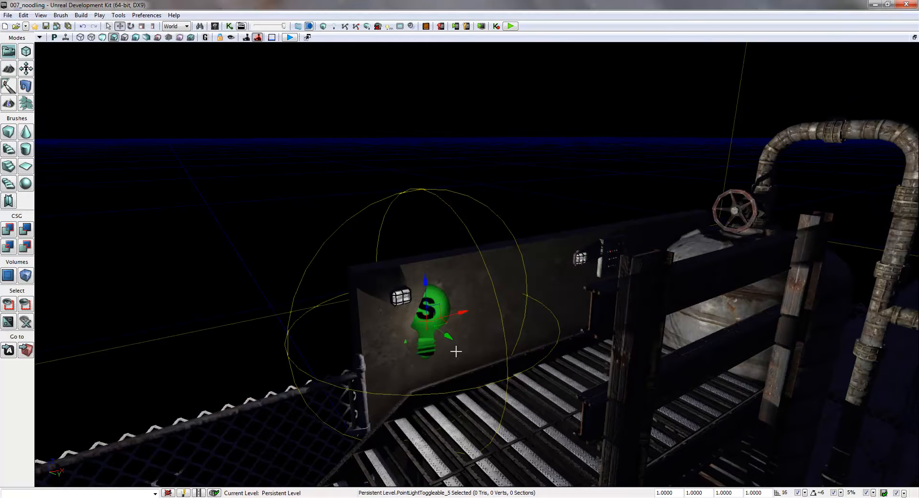
{"action": "mouse_move", "coordinate": [447, 363]}
{"action": "right_mouse_down"}
{"action": "mouse_move", "coordinate": [502, 369]}
{"action": "mouse_move", "coordinate": [456, 366]}
{"action": "right_mouse_up"}
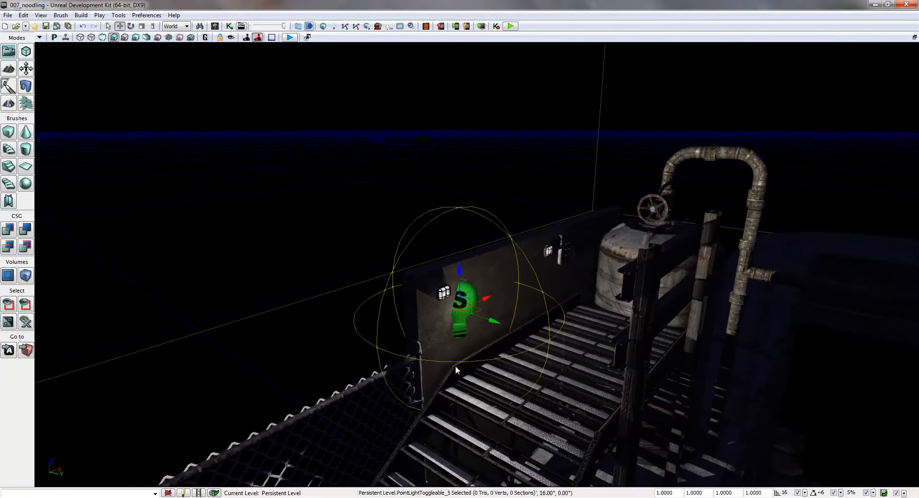
Step: Set the new point light's draw scale to 0.25
{"action": "double_click", "coordinate": [677, 493]}
{"action": "type", "text": ".25"}
{"action": "left_click", "coordinate": [676, 493]}
{"action": "key", "text": "Return"}
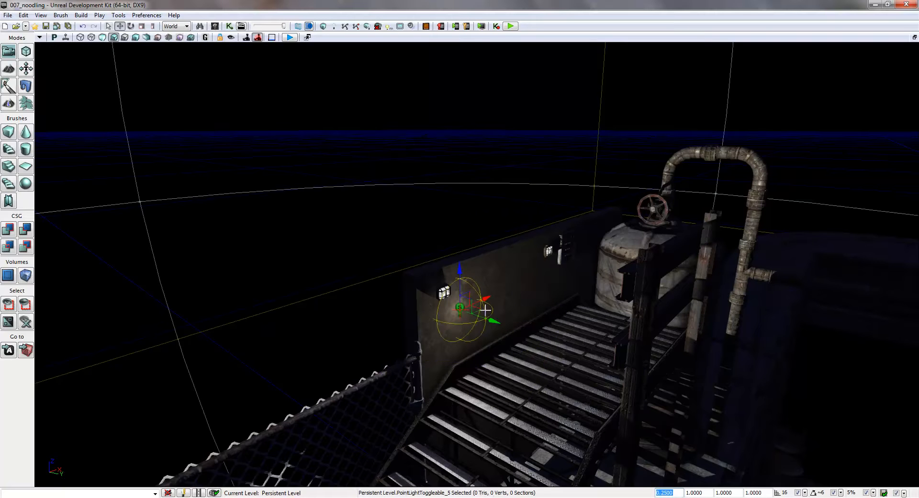
Step: Align the point light with the nearer wall lamp and pull it out just in front of the lamp
{"action": "right_click_drag", "start_coordinate": [462, 338], "coordinate": [394, 364]}
{"action": "key", "text": "w"}
{"action": "right_click_drag", "start_coordinate": [351, 366], "coordinate": [322, 360]}
{"action": "left_click_drag", "start_coordinate": [467, 319], "coordinate": [416, 322]}
{"action": "left_click_drag", "start_coordinate": [368, 289], "coordinate": [371, 238]}
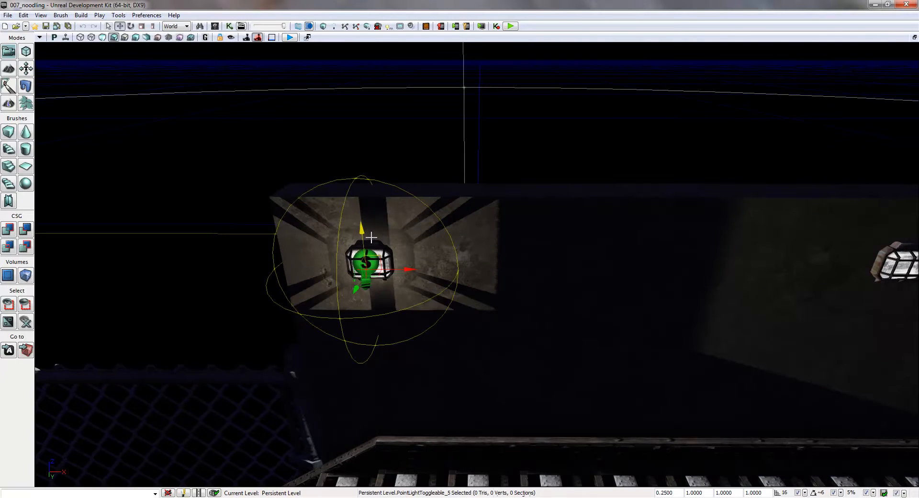
{"action": "left_click_drag", "start_coordinate": [372, 330], "coordinate": [542, 335], "text": "alt"}
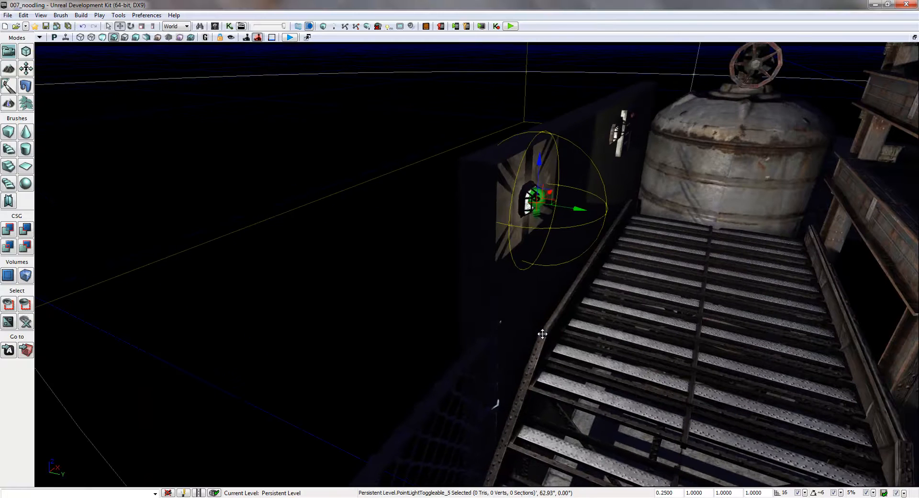
{"action": "left_click_drag", "start_coordinate": [570, 207], "coordinate": [585, 214]}
{"action": "right_click_drag", "start_coordinate": [631, 233], "coordinate": [603, 212]}
{"action": "right_click_drag", "start_coordinate": [551, 236], "coordinate": [504, 281]}
Step: Open the point light's properties and set its Radius to 512
{"action": "double_click", "coordinate": [481, 282]}
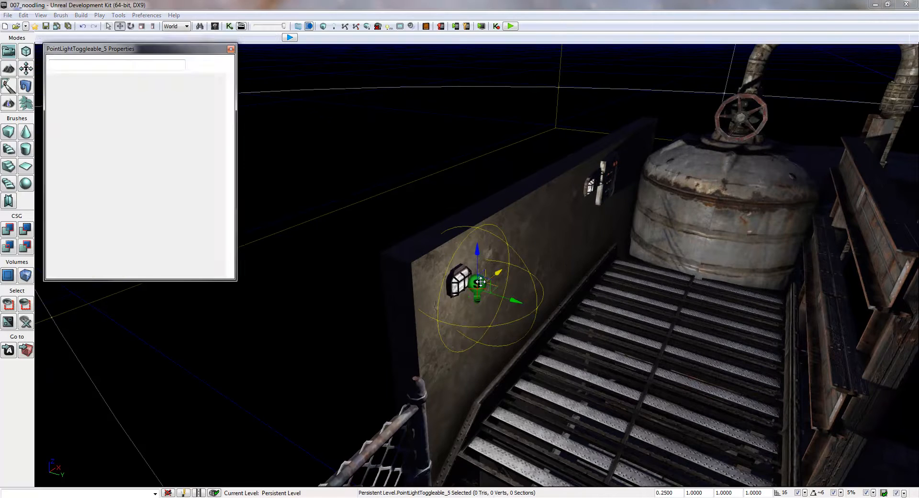
{"action": "mouse_move", "coordinate": [584, 269]}
{"action": "right_mouse_down"}
{"action": "mouse_move", "coordinate": [534, 249]}
{"action": "mouse_move", "coordinate": [599, 269]}
{"action": "mouse_move", "coordinate": [605, 281]}
{"action": "mouse_move", "coordinate": [606, 266]}
{"action": "mouse_move", "coordinate": [589, 263]}
{"action": "mouse_move", "coordinate": [587, 274]}
{"action": "mouse_move", "coordinate": [642, 281]}
{"action": "mouse_move", "coordinate": [579, 278]}
{"action": "right_mouse_up"}
{"action": "key", "text": "s"}
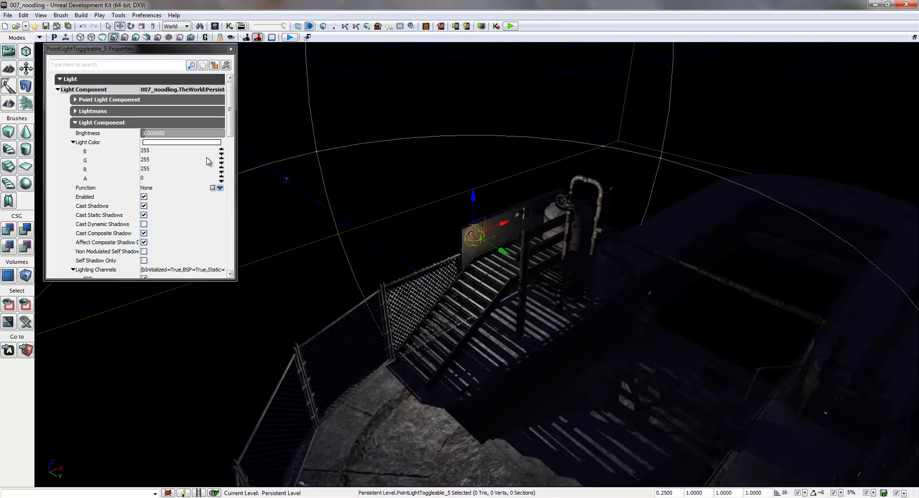
{"action": "left_click", "coordinate": [76, 100]}
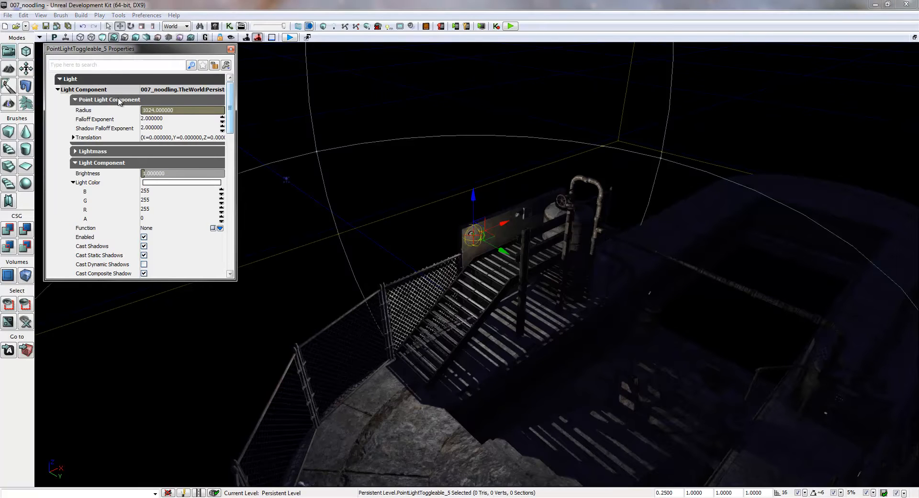
{"action": "left_click", "coordinate": [173, 114]}
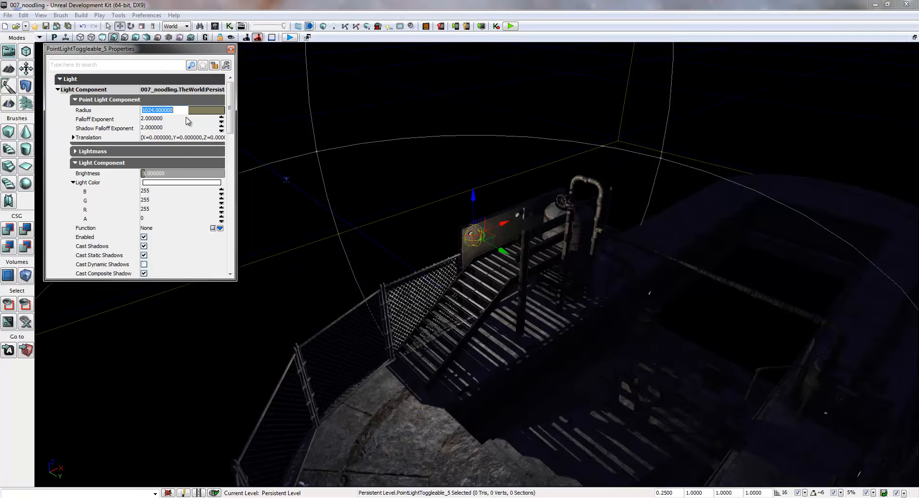
{"action": "type", "text": "512"}
{"action": "key", "text": "Return"}
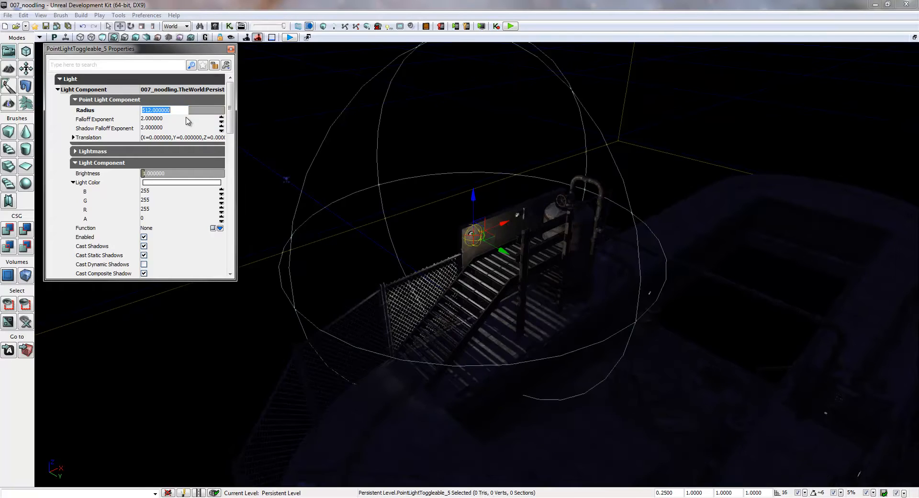
Step: Set the point light's Brightness to 0.25
{"action": "left_click_drag", "start_coordinate": [468, 221], "coordinate": [467, 242]}
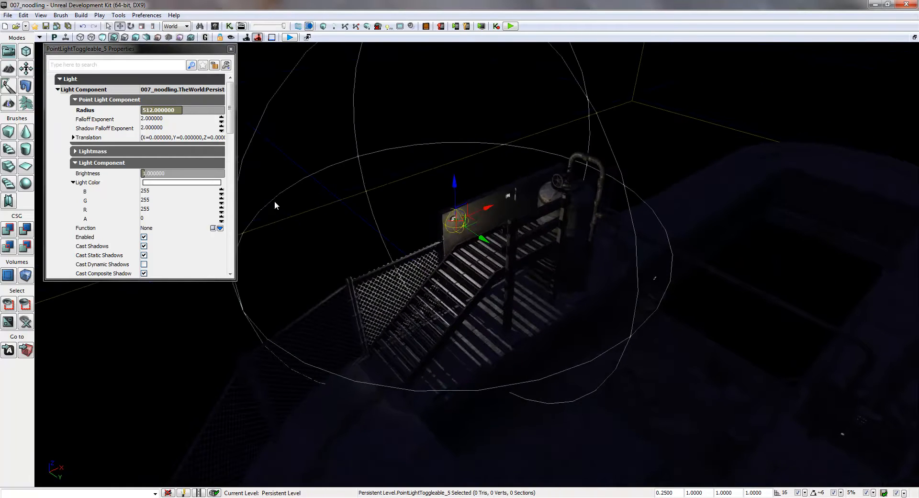
{"action": "left_click", "coordinate": [178, 174]}
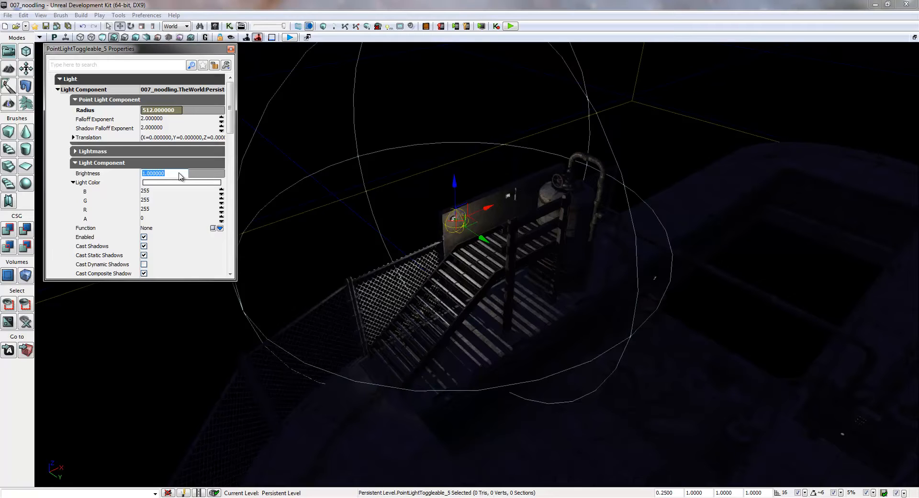
{"action": "type", "text": "0.25"}
{"action": "key", "text": "Return"}
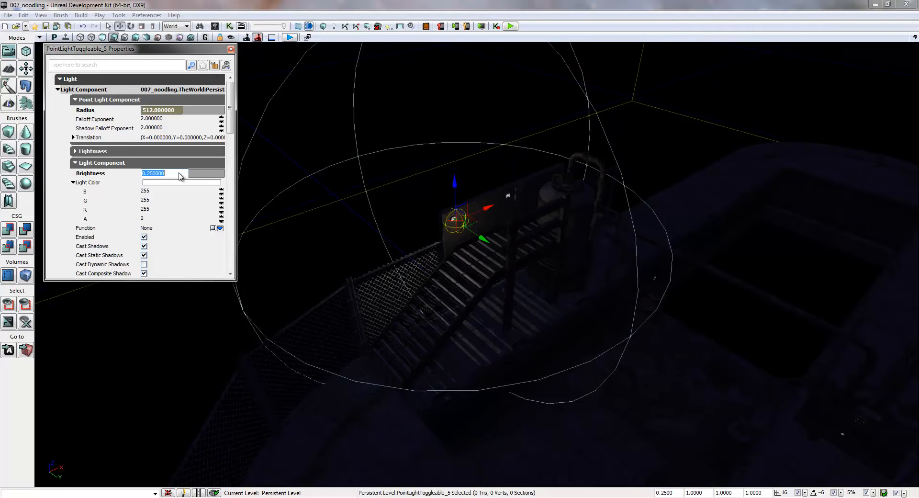
{"action": "right_click_drag", "start_coordinate": [413, 269], "coordinate": [400, 329]}
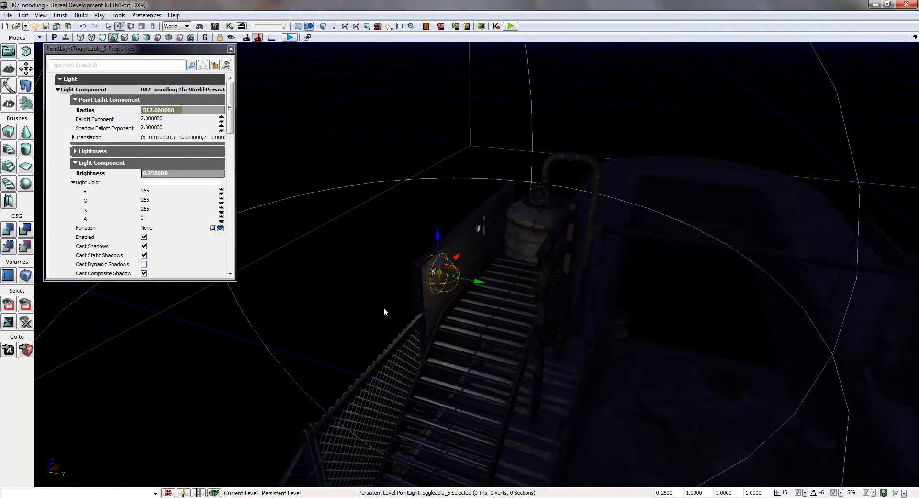
Step: Set the point light's Light Color to B 255, G 200, R 170
{"action": "left_click", "coordinate": [150, 192]}
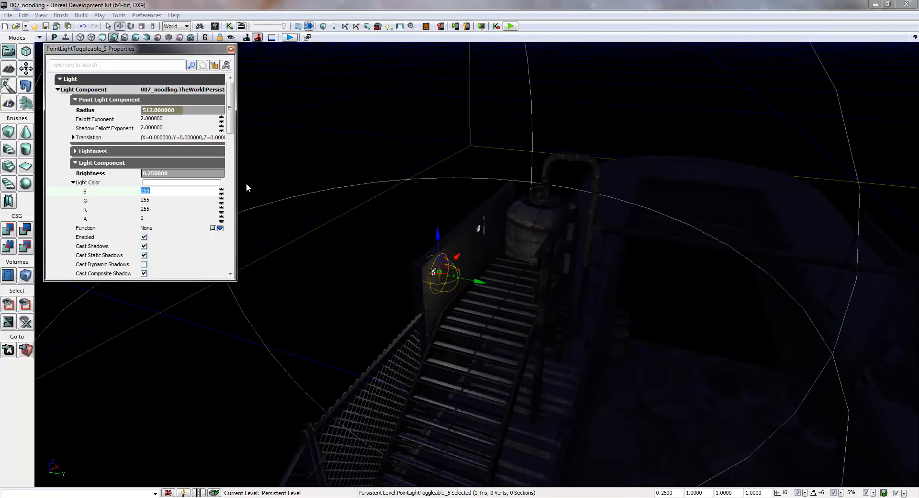
{"action": "type", "text": "255"}
{"action": "key", "text": "Tab"}
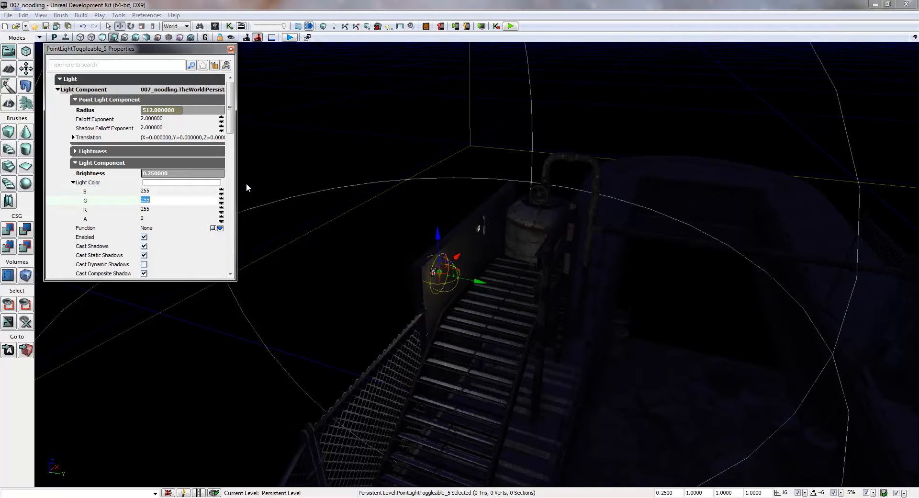
{"action": "type", "text": "200"}
{"action": "key", "text": "Tab"}
{"action": "type", "text": "170"}
{"action": "key", "text": "Return"}
{"action": "mouse_move", "coordinate": [532, 349]}
{"action": "right_mouse_down"}
{"action": "mouse_move", "coordinate": [501, 398]}
{"action": "mouse_move", "coordinate": [398, 410]}
{"action": "mouse_move", "coordinate": [404, 426]}
{"action": "mouse_move", "coordinate": [425, 413]}
{"action": "mouse_move", "coordinate": [493, 402]}
{"action": "mouse_move", "coordinate": [500, 372]}
{"action": "mouse_move", "coordinate": [528, 345]}
{"action": "mouse_move", "coordinate": [556, 371]}
{"action": "mouse_move", "coordinate": [528, 363]}
{"action": "right_mouse_up"}
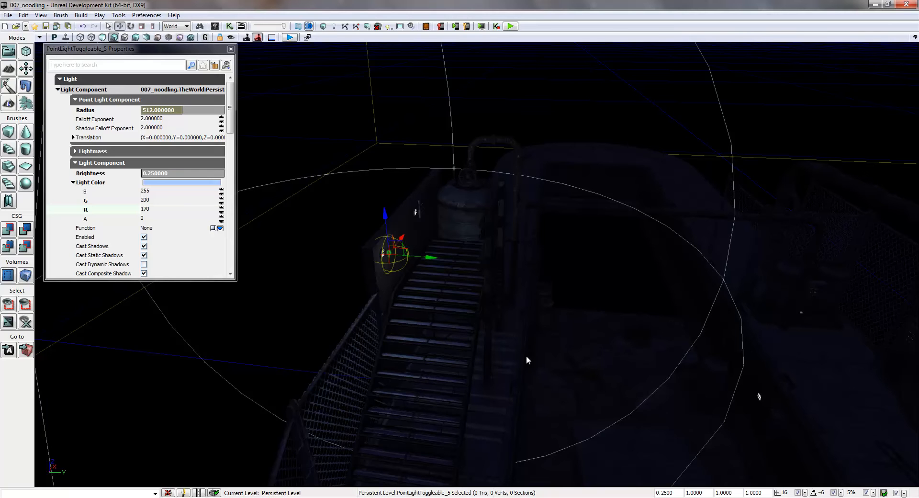
{"action": "left_click_drag", "start_coordinate": [492, 243], "coordinate": [477, 259]}
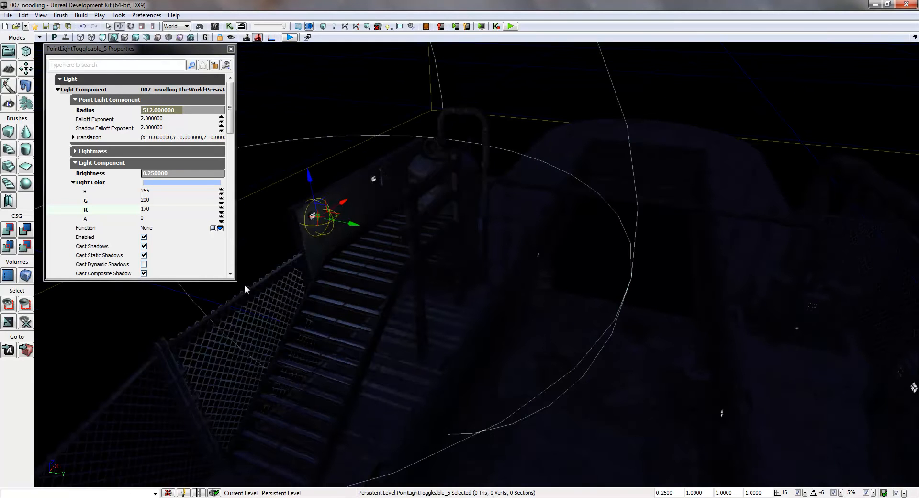
Step: Enable Cast Dynamic Shadows and the Dynamic lighting channel for the point light and close its properties
{"action": "left_click", "coordinate": [144, 264]}
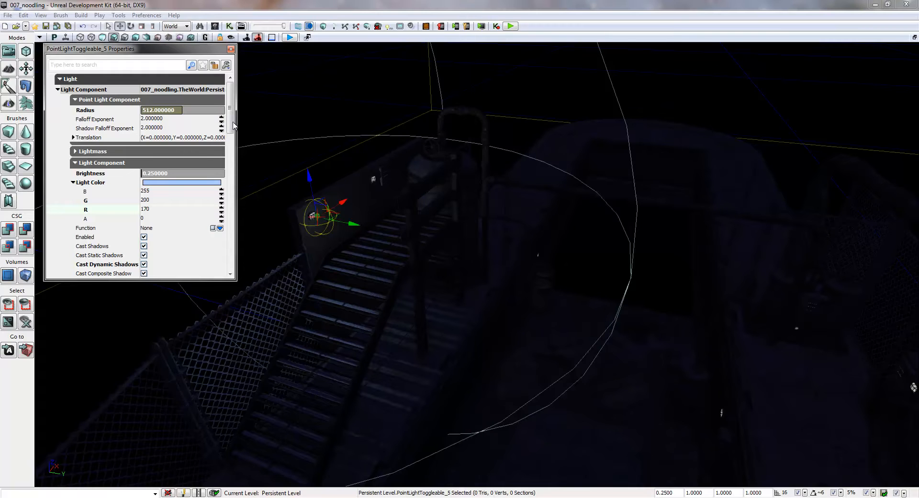
{"action": "left_click_drag", "start_coordinate": [233, 121], "coordinate": [227, 162]}
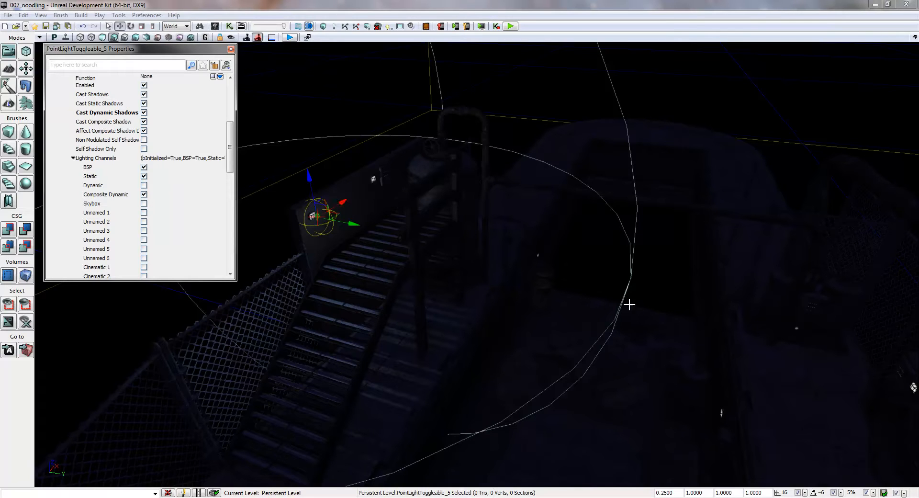
{"action": "left_click", "coordinate": [143, 185]}
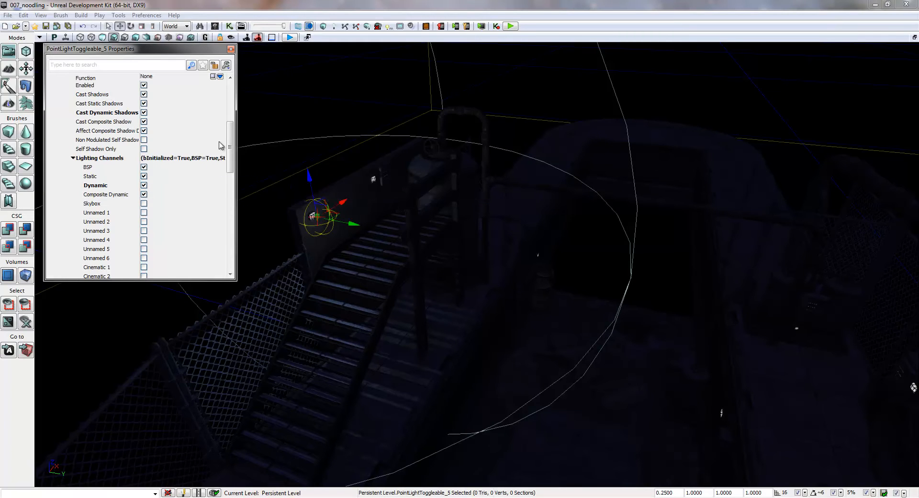
{"action": "left_click_drag", "start_coordinate": [229, 151], "coordinate": [229, 120]}
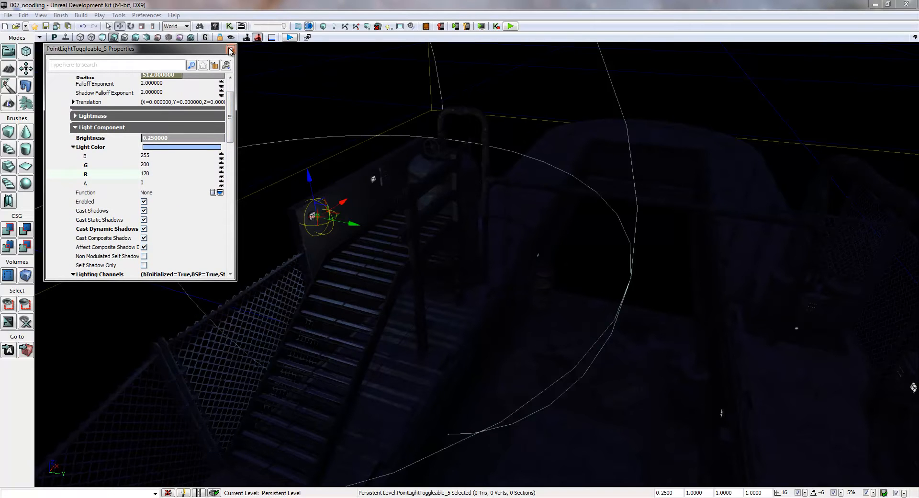
{"action": "left_click", "coordinate": [230, 49]}
Step: Duplicate the point light along the wall to the second lamp beside the control panel
{"action": "right_click_drag", "start_coordinate": [391, 142], "coordinate": [186, 127]}
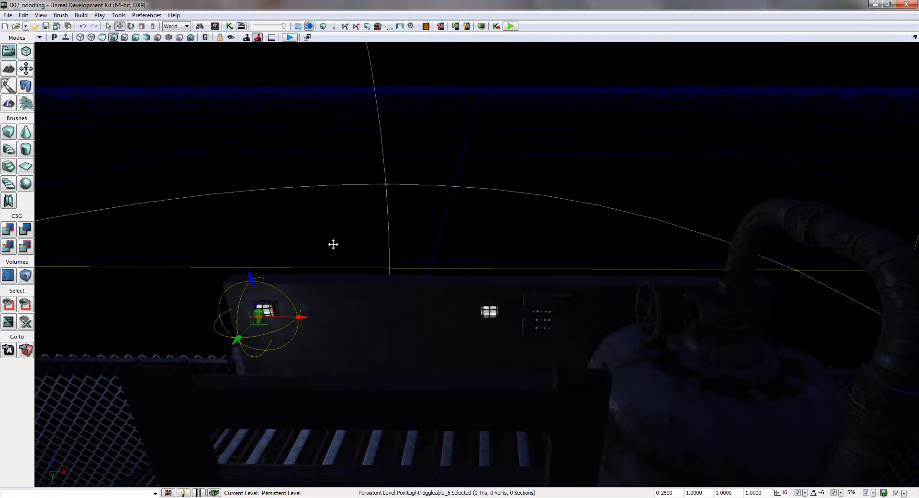
{"action": "mouse_move", "coordinate": [346, 265]}
{"action": "right_mouse_down"}
{"action": "mouse_move", "coordinate": [397, 275]}
{"action": "mouse_move", "coordinate": [353, 271]}
{"action": "right_mouse_up"}
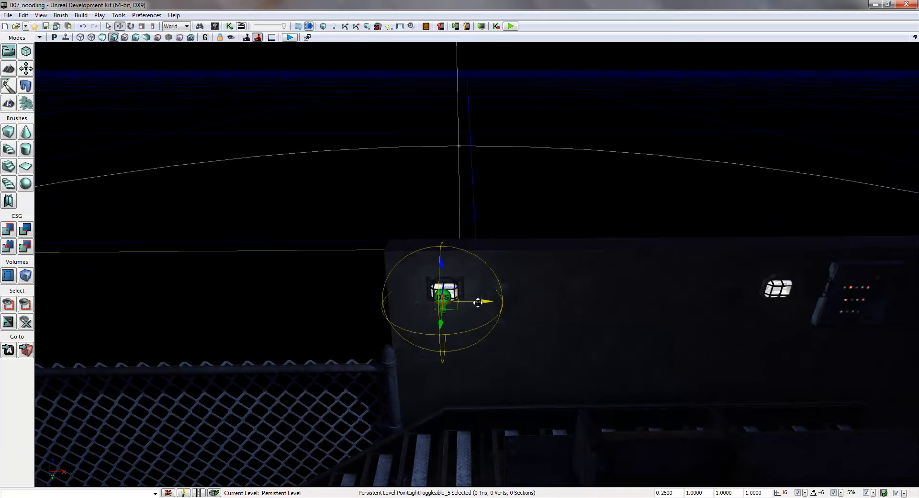
{"action": "left_click_drag", "start_coordinate": [478, 302], "coordinate": [779, 310], "text": "alt"}
{"action": "left_click_drag", "start_coordinate": [812, 307], "coordinate": [819, 307]}
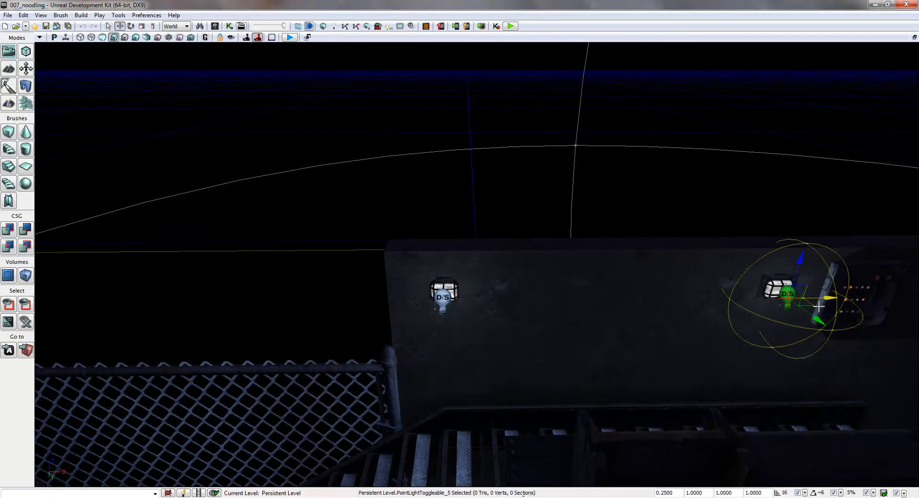
Step: Adjust the duplicated light's distance from the wall and centre it horizontally on the second lamp
{"action": "right_click_drag", "start_coordinate": [735, 318], "coordinate": [537, 329]}
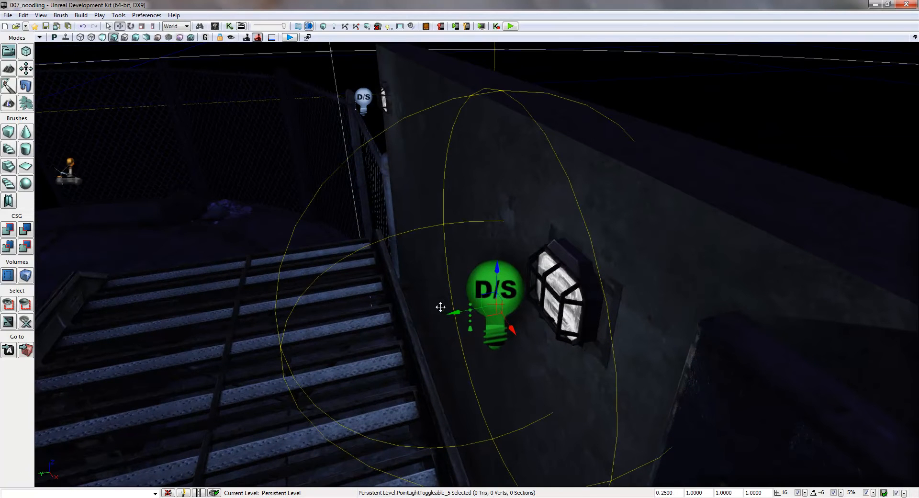
{"action": "left_click_drag", "start_coordinate": [461, 310], "coordinate": [450, 315]}
{"action": "left_click", "coordinate": [535, 336]}
{"action": "right_click_drag", "start_coordinate": [535, 336], "coordinate": [466, 334]}
{"action": "left_click", "coordinate": [519, 257]}
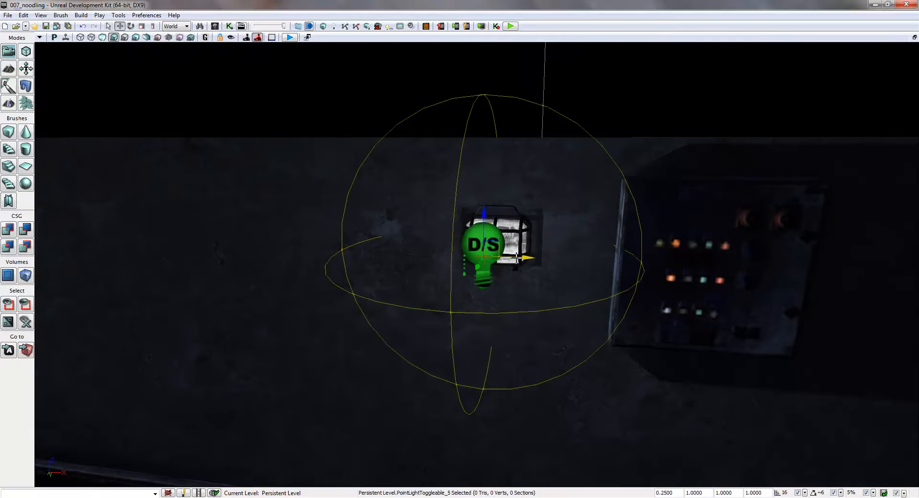
{"action": "left_click_drag", "start_coordinate": [522, 260], "coordinate": [525, 260]}
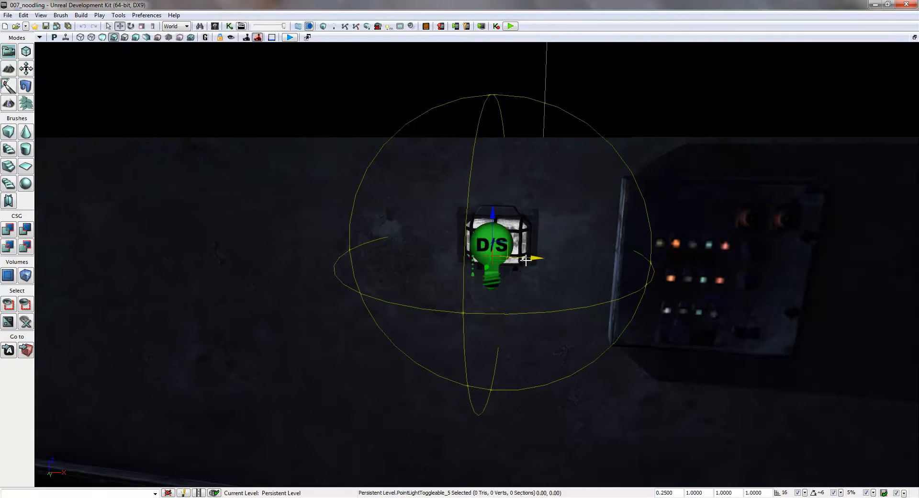
Step: Reselect the duplicated light in front of the second lamp and move it slightly farther out from the wall
{"action": "left_click", "coordinate": [516, 261]}
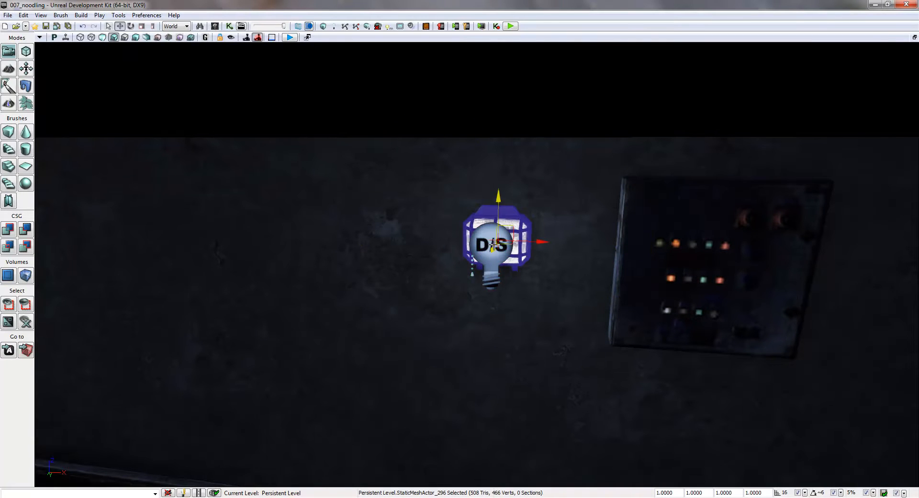
{"action": "left_click", "coordinate": [496, 255]}
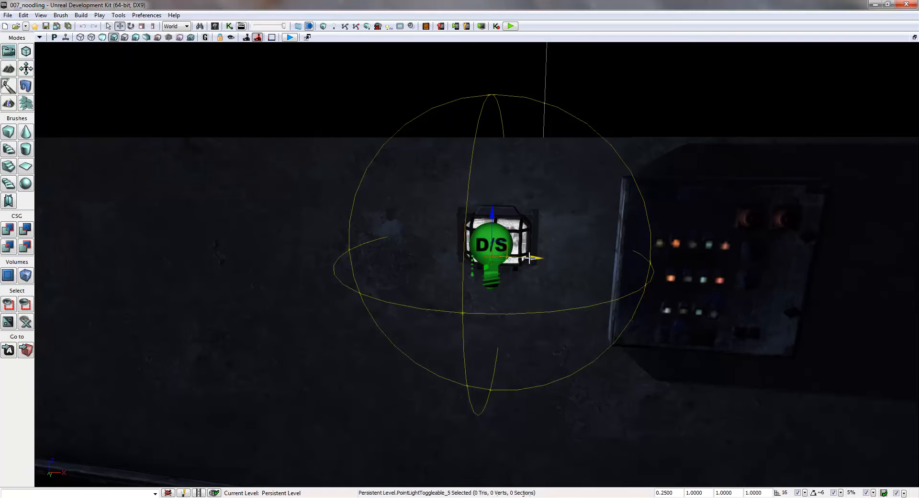
{"action": "left_click", "coordinate": [483, 248]}
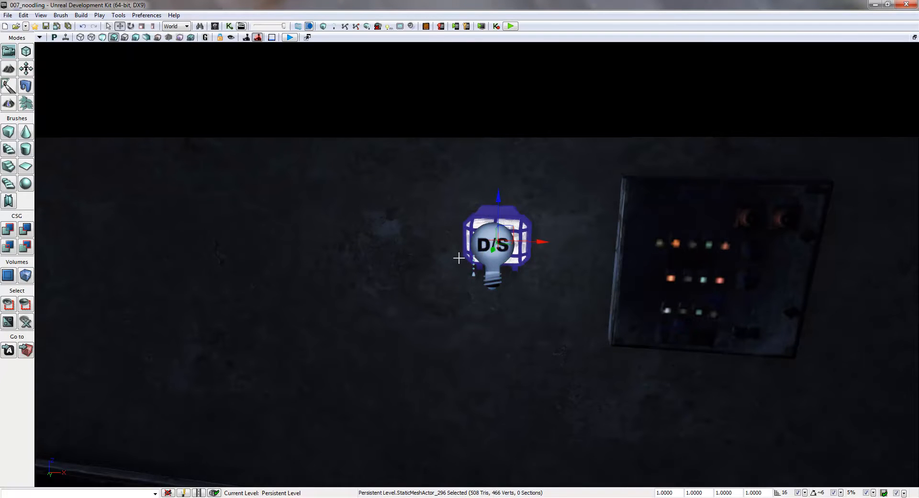
{"action": "left_click", "coordinate": [483, 248]}
{"action": "right_click_drag", "start_coordinate": [309, 282], "coordinate": [224, 281]}
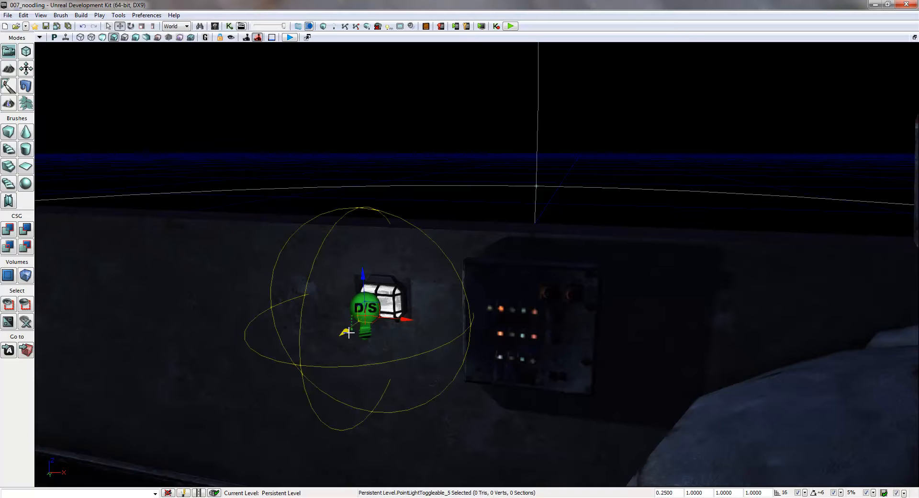
{"action": "left_click_drag", "start_coordinate": [348, 334], "coordinate": [348, 336]}
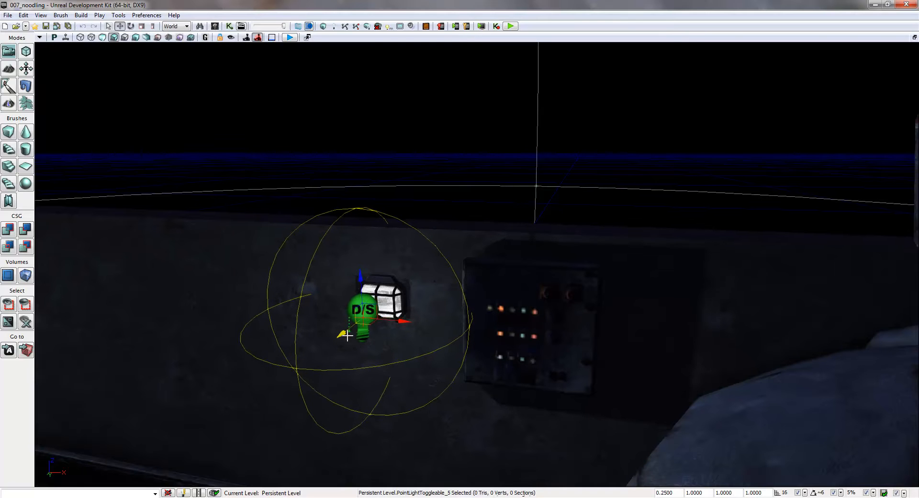
Step: Duplicate the second lamp's point light and move the copy along the wall past the tank, above the chain-link fence
{"action": "left_click", "coordinate": [346, 341]}
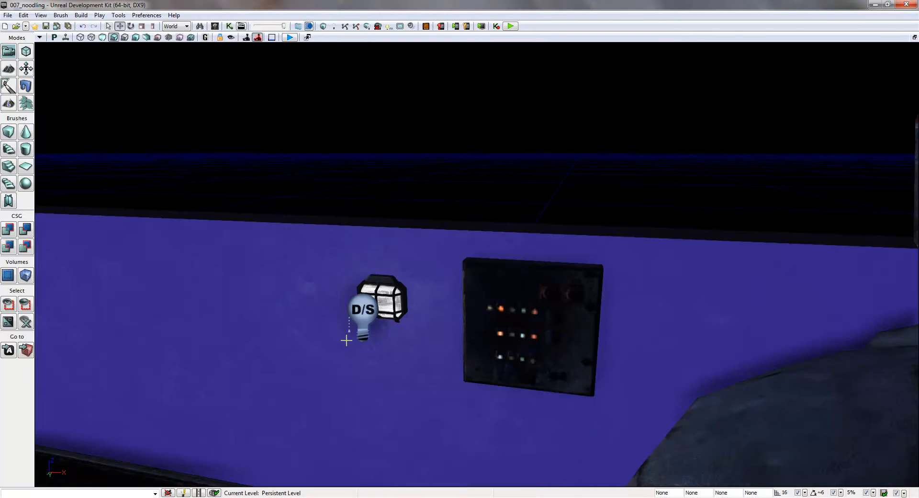
{"action": "scroll", "coordinate": [359, 353], "scroll_direction": "down", "scroll_amount": 10}
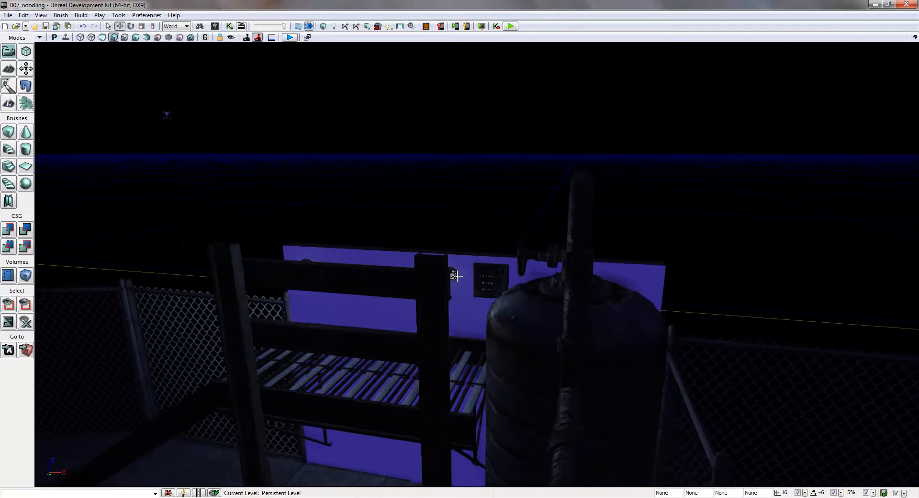
{"action": "right_click_drag", "start_coordinate": [459, 288], "coordinate": [538, 400]}
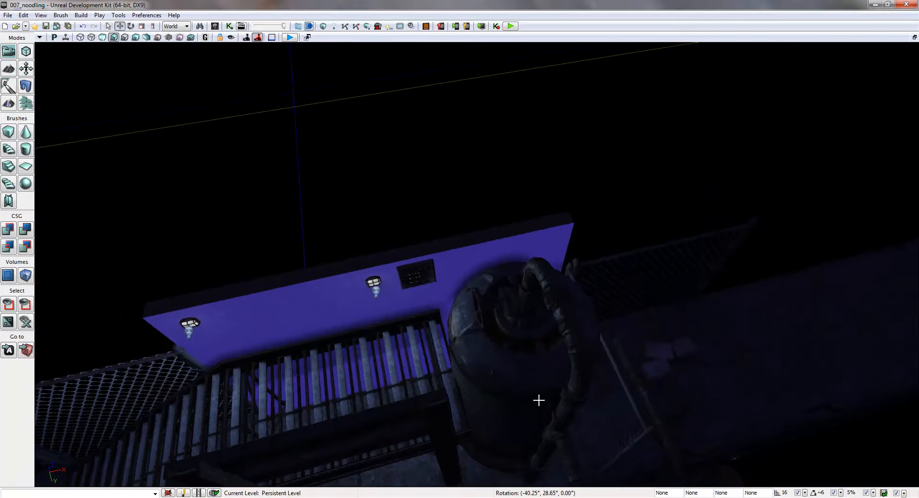
{"action": "left_click", "coordinate": [375, 286]}
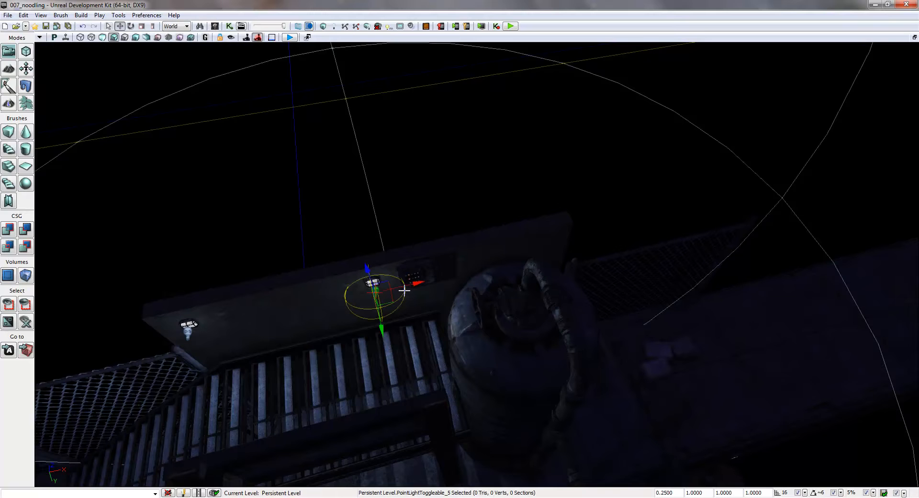
{"action": "left_click_drag", "start_coordinate": [404, 284], "coordinate": [715, 227]}
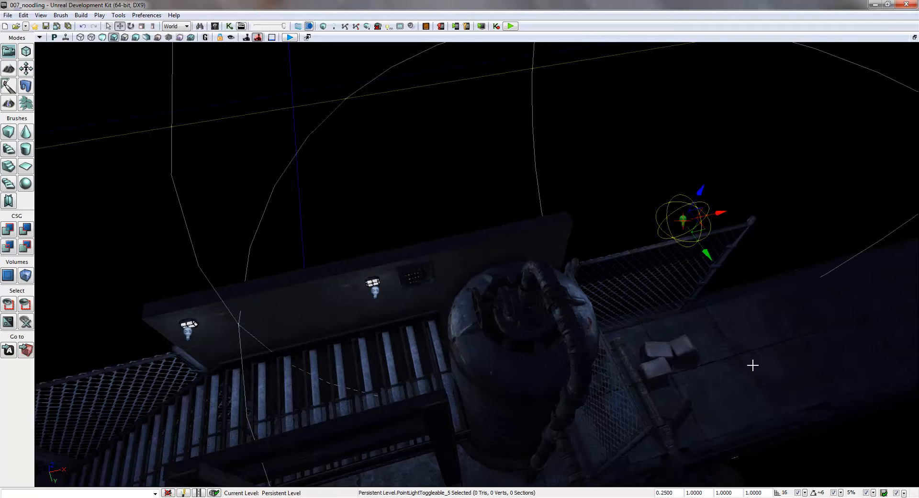
{"action": "right_click_drag", "start_coordinate": [745, 362], "coordinate": [545, 289]}
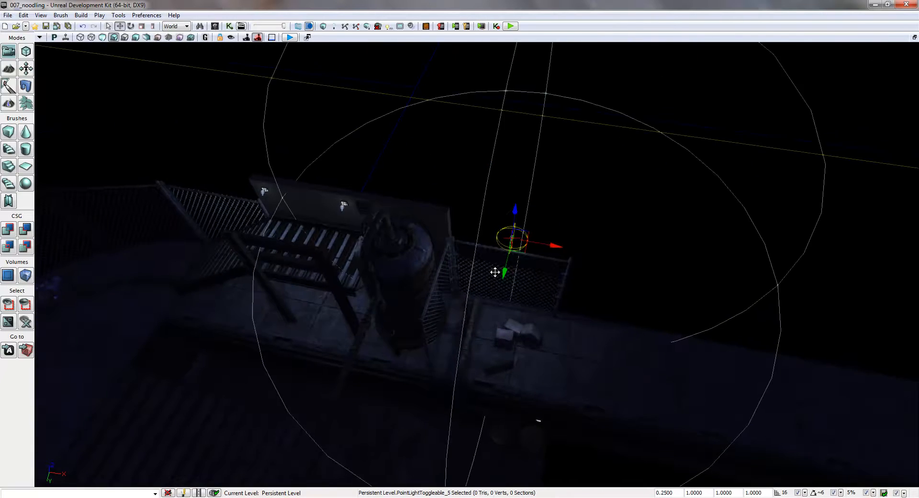
Step: Bring the new light down into the pit and place it near the wall lamp above the rusty barrels
{"action": "left_click_drag", "start_coordinate": [509, 266], "coordinate": [528, 425]}
{"action": "left_click_drag", "start_coordinate": [529, 455], "coordinate": [575, 338]}
{"action": "left_click_drag", "start_coordinate": [610, 372], "coordinate": [521, 422]}
{"action": "right_click_drag", "start_coordinate": [496, 487], "coordinate": [520, 417]}
{"action": "left_click_drag", "start_coordinate": [375, 102], "coordinate": [417, 235]}
{"action": "left_click_drag", "start_coordinate": [360, 288], "coordinate": [552, 282]}
{"action": "right_click_drag", "start_coordinate": [586, 298], "coordinate": [700, 310]}
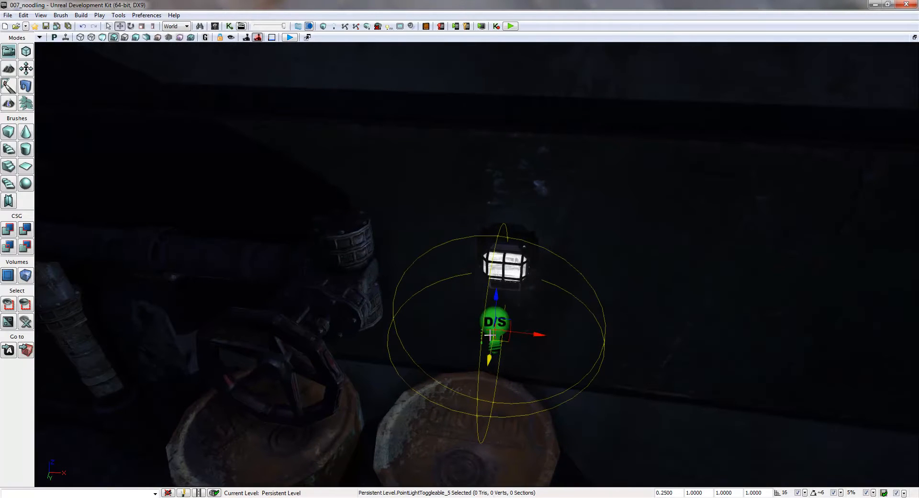
Step: Fine-tune the barrel light's distance from the wall and raise it to the height of its lamp
{"action": "left_click_drag", "start_coordinate": [488, 359], "coordinate": [504, 338]}
{"action": "right_click_drag", "start_coordinate": [505, 338], "coordinate": [484, 279]}
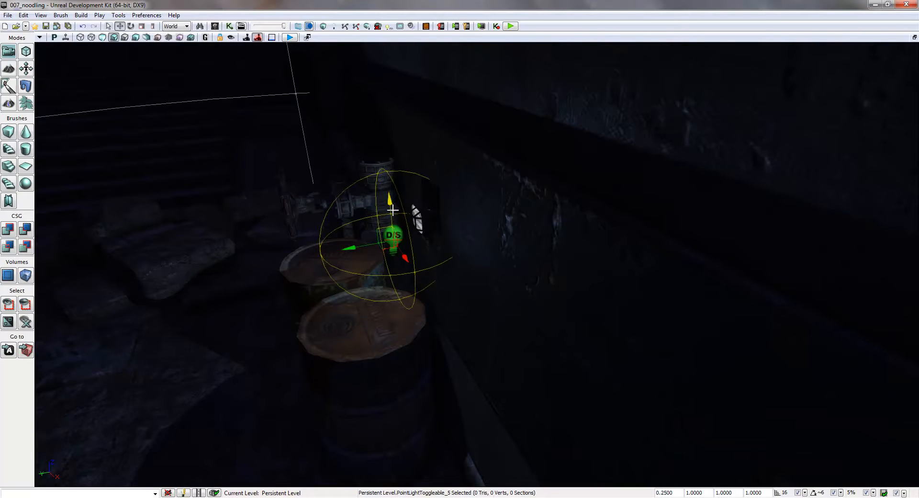
{"action": "left_click_drag", "start_coordinate": [392, 201], "coordinate": [396, 186]}
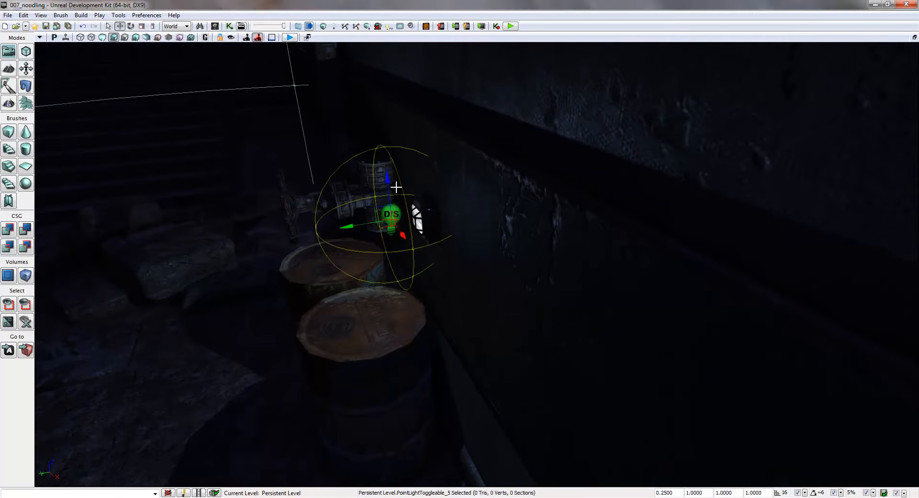
Step: Duplicate the barrel light and move the copy across the pit towards the opposite wall
{"action": "right_click_drag", "start_coordinate": [406, 282], "coordinate": [346, 249]}
{"action": "right_click_drag", "start_coordinate": [275, 238], "coordinate": [521, 259]}
{"action": "left_click_drag", "start_coordinate": [436, 260], "coordinate": [46, 256]}
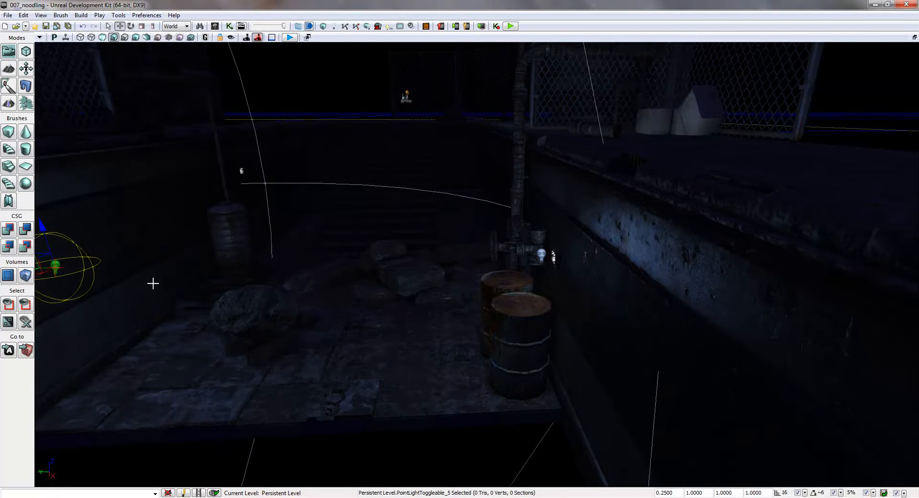
{"action": "right_click_drag", "start_coordinate": [146, 281], "coordinate": [167, 290]}
{"action": "right_click_drag", "start_coordinate": [98, 287], "coordinate": [36, 274]}
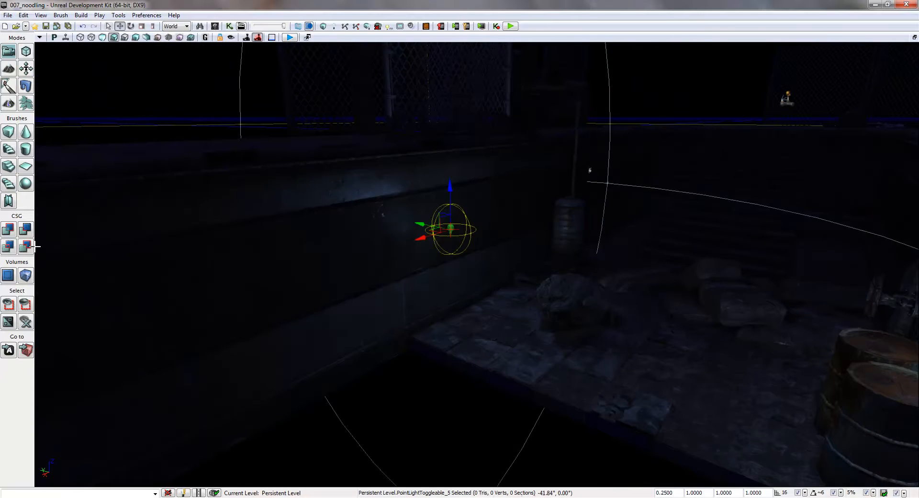
Step: Move the copied light along the opposite wall to the lamp between the small pipes and the wall-mounted box
{"action": "right_click_drag", "start_coordinate": [109, 255], "coordinate": [185, 268]}
{"action": "right_click_drag", "start_coordinate": [90, 259], "coordinate": [123, 318]}
{"action": "left_click_drag", "start_coordinate": [132, 298], "coordinate": [309, 308]}
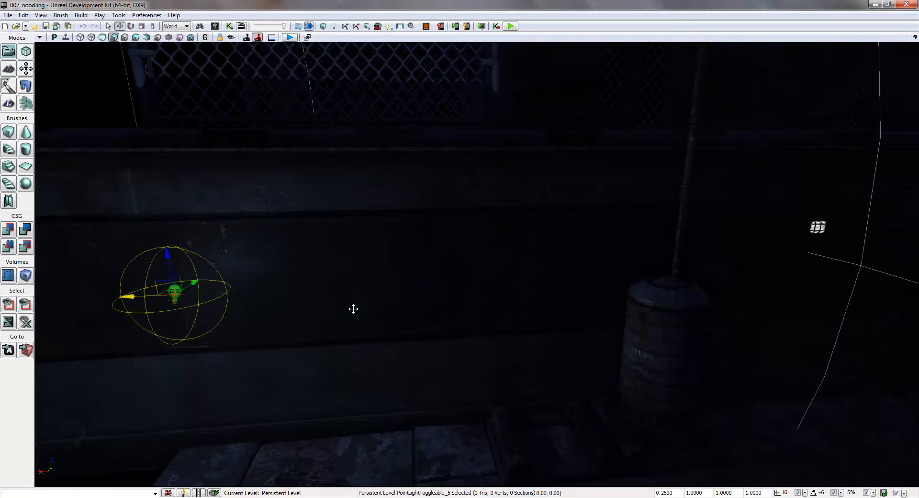
{"action": "left_click_drag", "start_coordinate": [638, 317], "coordinate": [843, 356]}
{"action": "right_click_drag", "start_coordinate": [843, 356], "coordinate": [833, 330]}
{"action": "left_click_drag", "start_coordinate": [337, 377], "coordinate": [376, 220]}
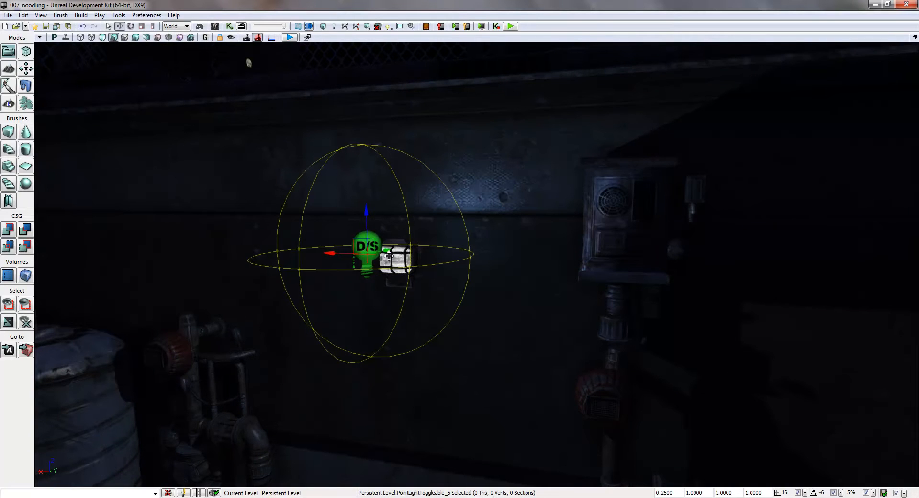
Step: Centre the light horizontally in front of the lamp beside the wall-mounted box and lower it to the lamp's height
{"action": "left_click_drag", "start_coordinate": [386, 251], "coordinate": [404, 250]}
{"action": "right_click_drag", "start_coordinate": [489, 305], "coordinate": [555, 313]}
{"action": "right_click_drag", "start_coordinate": [646, 358], "coordinate": [706, 298]}
{"action": "key", "text": "f"}
{"action": "scroll", "coordinate": [706, 306], "scroll_direction": "down", "scroll_amount": 5}
{"action": "left_click_drag", "start_coordinate": [416, 276], "coordinate": [434, 310]}
{"action": "right_click_drag", "start_coordinate": [358, 328], "coordinate": [214, 302]}
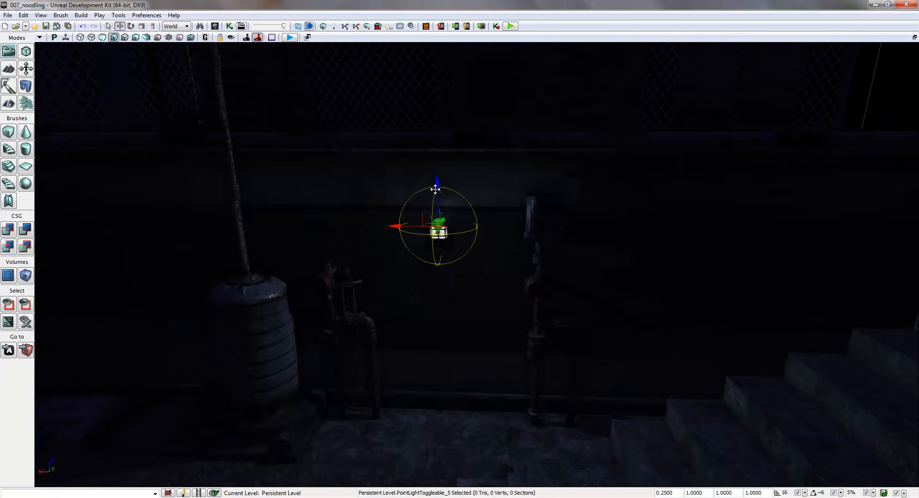
{"action": "left_click_drag", "start_coordinate": [437, 190], "coordinate": [436, 201]}
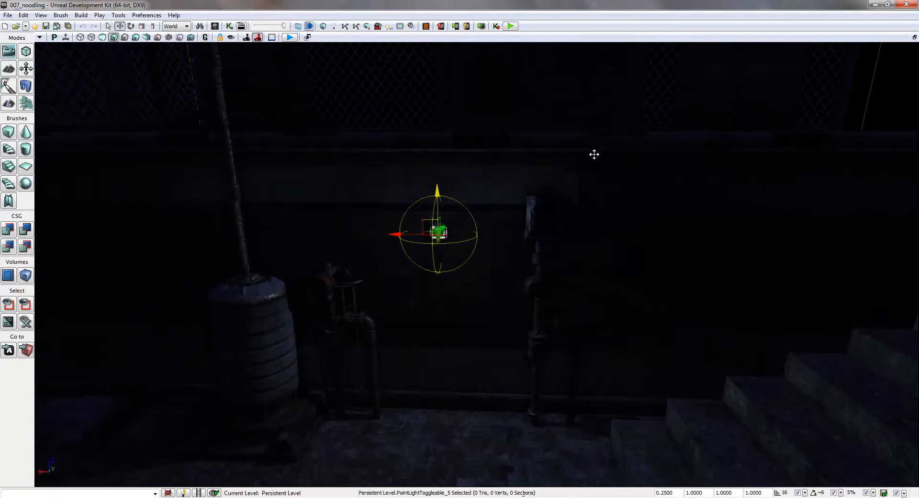
Step: Duplicate this light upward to the platform above, beside the machine with the large wheel
{"action": "right_click_drag", "start_coordinate": [569, 188], "coordinate": [589, 128]}
{"action": "right_click_drag", "start_coordinate": [897, 144], "coordinate": [629, 115]}
{"action": "right_click_drag", "start_coordinate": [570, 123], "coordinate": [425, 371]}
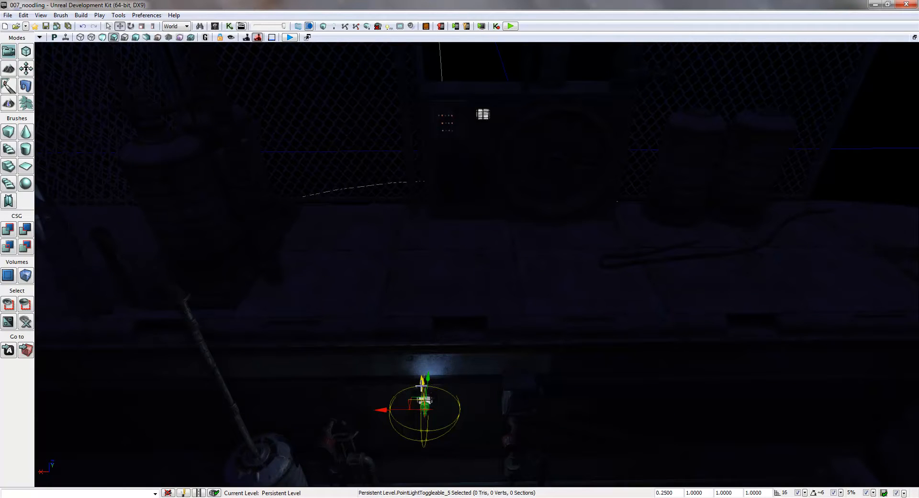
{"action": "left_click_drag", "start_coordinate": [422, 380], "coordinate": [411, 142]}
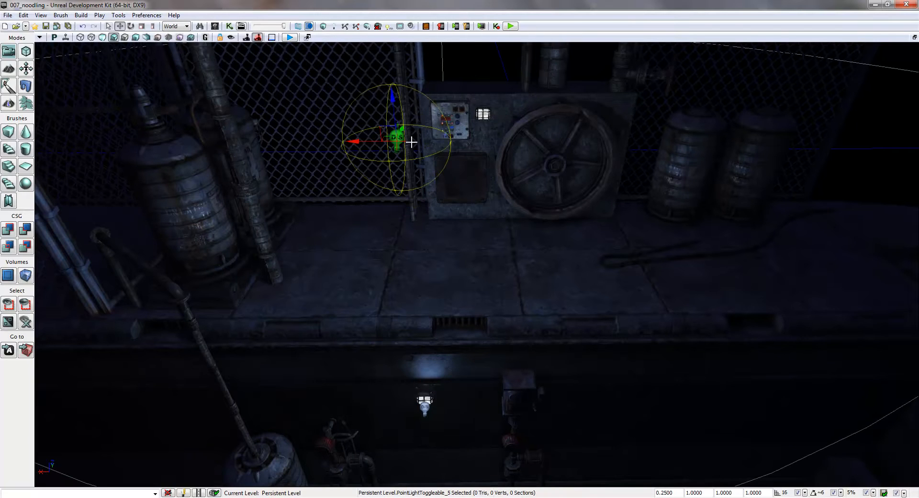
Step: Position the new light in front of the lamp between the machine's control panel and large wheel
{"action": "right_click_drag", "start_coordinate": [490, 171], "coordinate": [382, 125]}
{"action": "left_click_drag", "start_coordinate": [236, 166], "coordinate": [437, 179]}
{"action": "left_click_drag", "start_coordinate": [448, 148], "coordinate": [459, 155]}
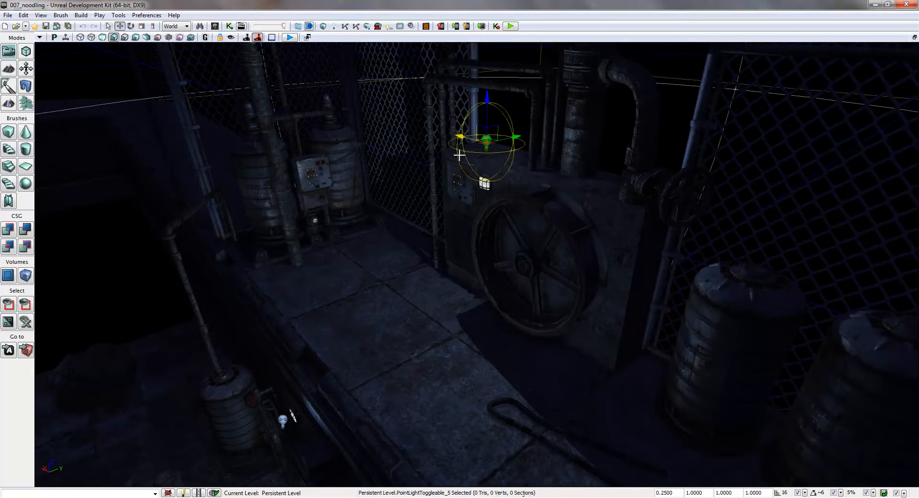
{"action": "right_click_drag", "start_coordinate": [434, 199], "coordinate": [561, 165]}
{"action": "left_click_drag", "start_coordinate": [433, 160], "coordinate": [392, 160]}
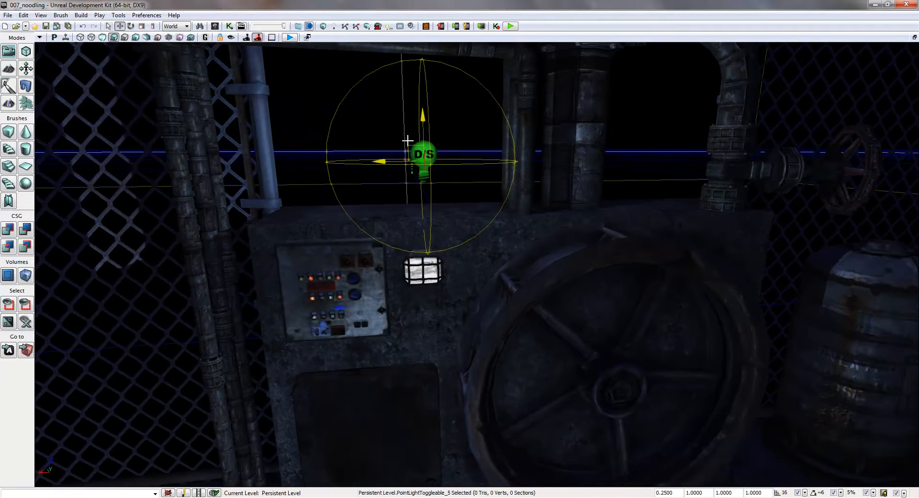
{"action": "left_click_drag", "start_coordinate": [423, 122], "coordinate": [437, 248]}
Step: Fine-tune the machine light's height and distance from its lamp, reselecting it as needed, and deselect it
{"action": "right_click_drag", "start_coordinate": [437, 248], "coordinate": [567, 315]}
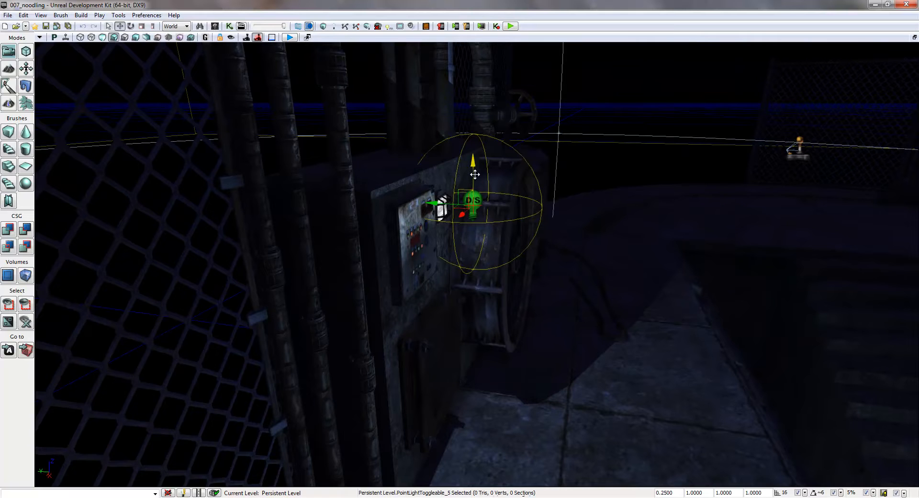
{"action": "left_click_drag", "start_coordinate": [473, 170], "coordinate": [475, 178]}
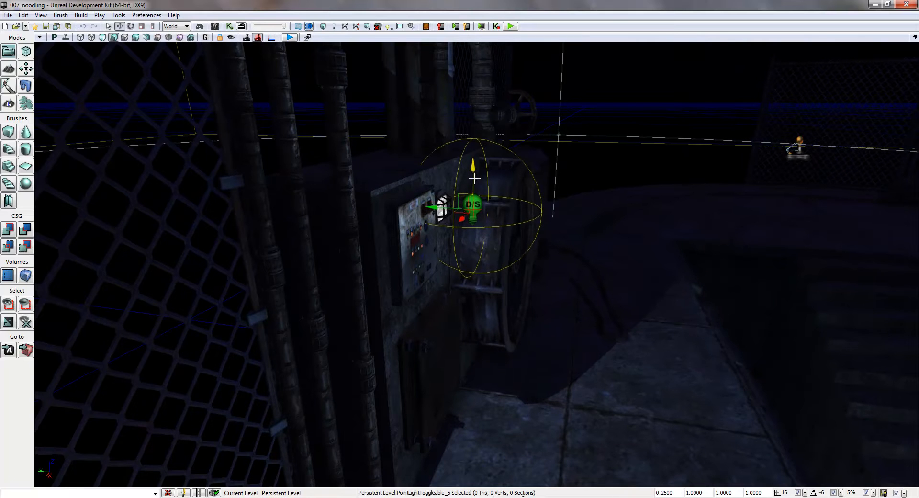
{"action": "left_click", "coordinate": [484, 189]}
{"action": "mouse_move", "coordinate": [484, 189]}
{"action": "right_mouse_down"}
{"action": "mouse_move", "coordinate": [359, 197]}
{"action": "mouse_move", "coordinate": [300, 176]}
{"action": "mouse_move", "coordinate": [429, 156]}
{"action": "mouse_move", "coordinate": [486, 199]}
{"action": "right_mouse_up"}
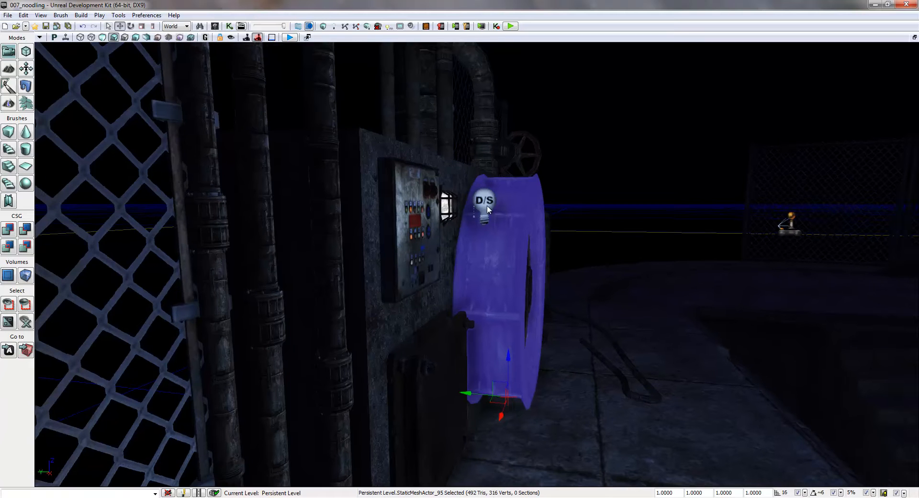
{"action": "left_click", "coordinate": [486, 200]}
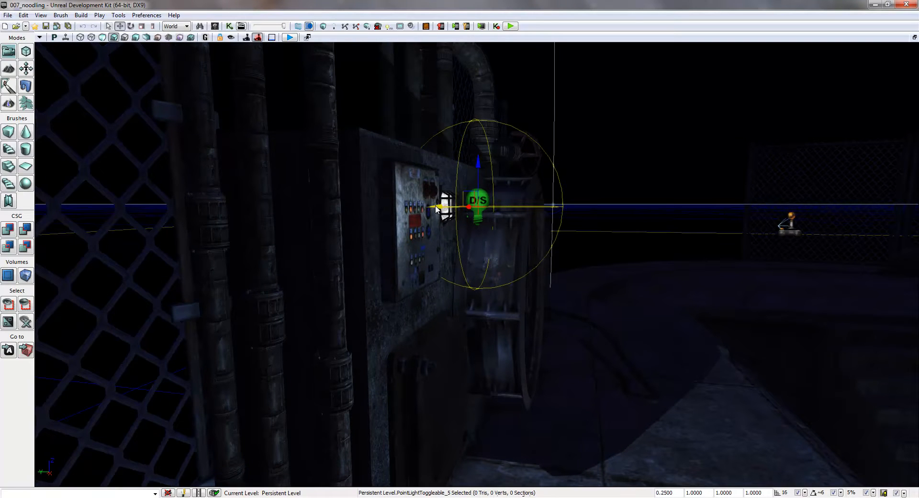
{"action": "left_click", "coordinate": [437, 209]}
{"action": "right_click_drag", "start_coordinate": [448, 210], "coordinate": [244, 214]}
{"action": "left_click", "coordinate": [488, 102]}
Step: Examine the overall lighting of the stairs, pit and upper platform with the lamp lights in place
{"action": "right_click_drag", "start_coordinate": [500, 118], "coordinate": [334, 160]}
{"action": "scroll", "coordinate": [280, 240], "scroll_direction": "down", "scroll_amount": 8}
{"action": "scroll", "coordinate": [337, 82], "scroll_direction": "up", "scroll_amount": 5}
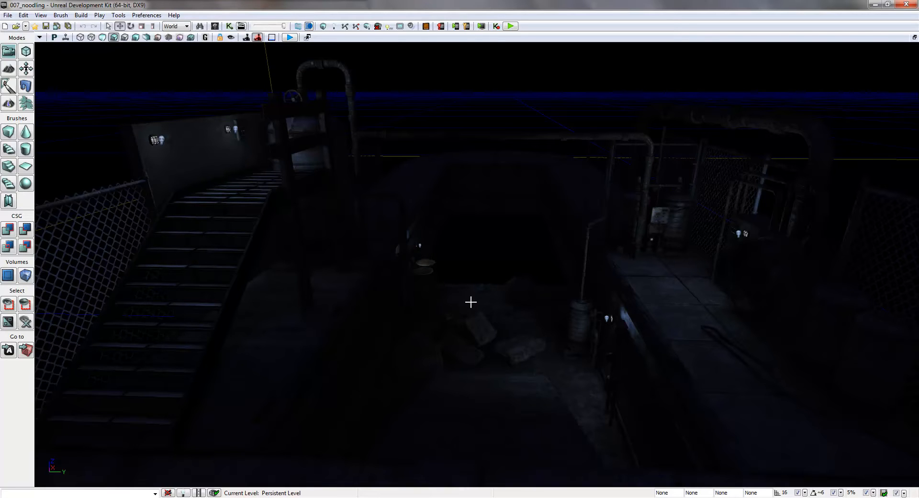
{"action": "right_click_drag", "start_coordinate": [487, 288], "coordinate": [418, 299]}
{"action": "right_click_drag", "start_coordinate": [330, 258], "coordinate": [294, 200]}
{"action": "right_click_drag", "start_coordinate": [401, 221], "coordinate": [470, 223]}
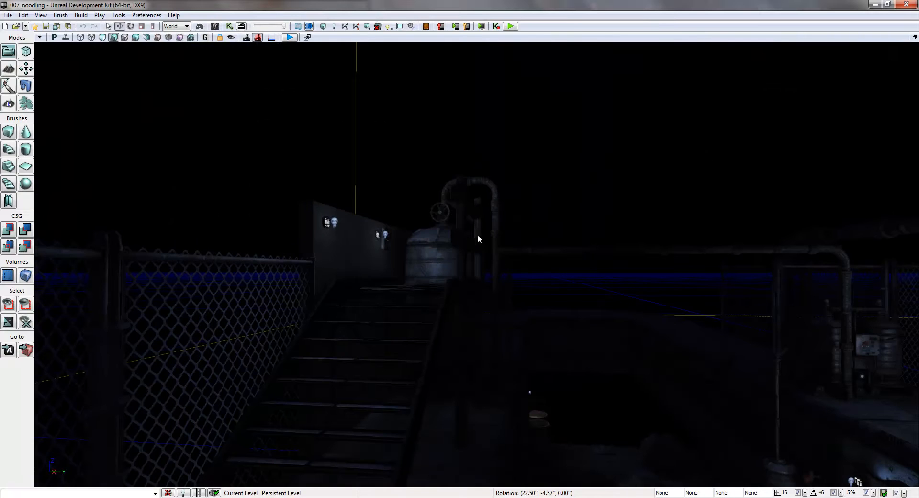
{"action": "right_click_drag", "start_coordinate": [499, 260], "coordinate": [519, 266]}
{"action": "right_click_drag", "start_coordinate": [576, 286], "coordinate": [535, 171]}
{"action": "right_click_drag", "start_coordinate": [475, 209], "coordinate": [413, 257]}
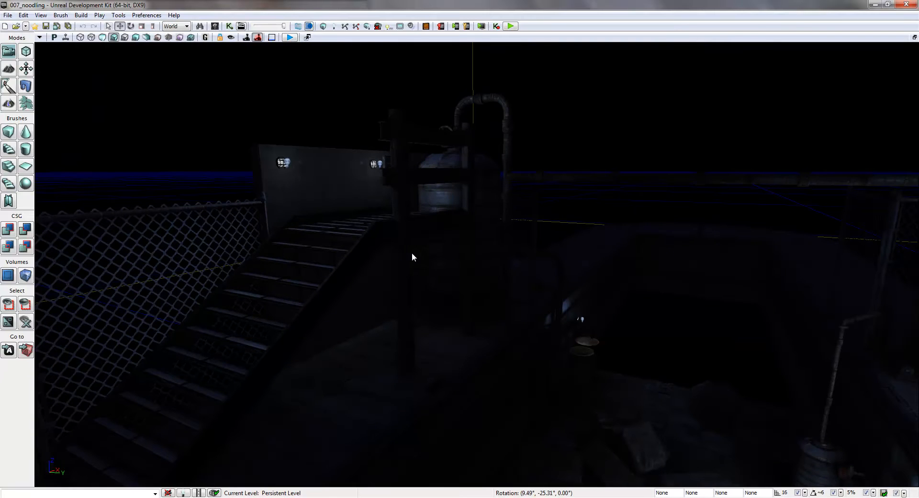
{"action": "right_click_drag", "start_coordinate": [606, 260], "coordinate": [621, 297]}
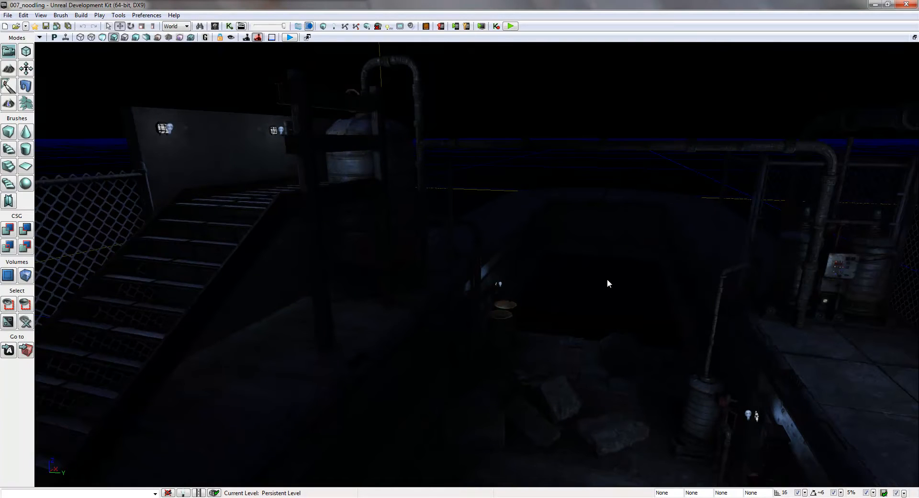